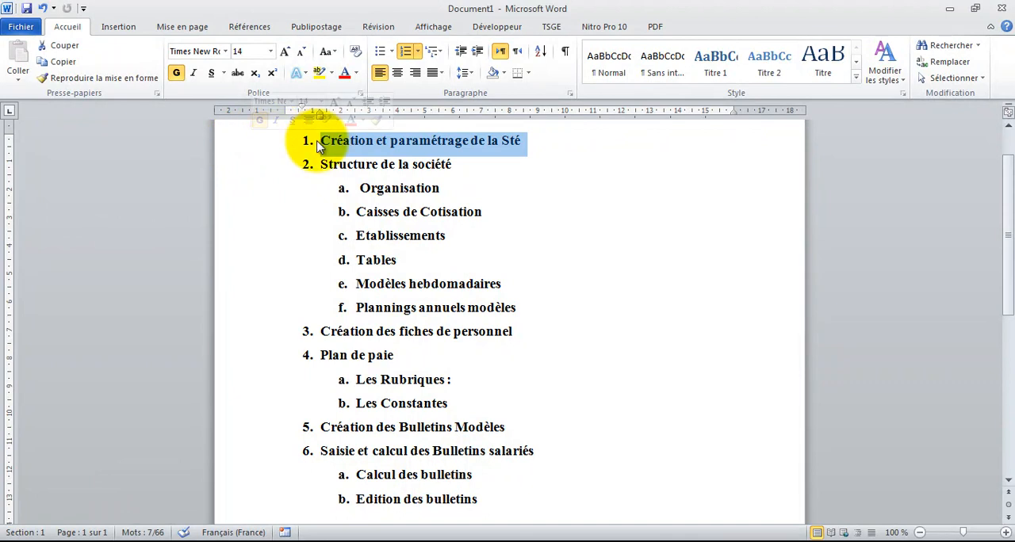
# Review the payroll course outline, from company creation and structure to personnel records, pay plan, model payslips and payslip calculation
pyautogui.click(247, 166)
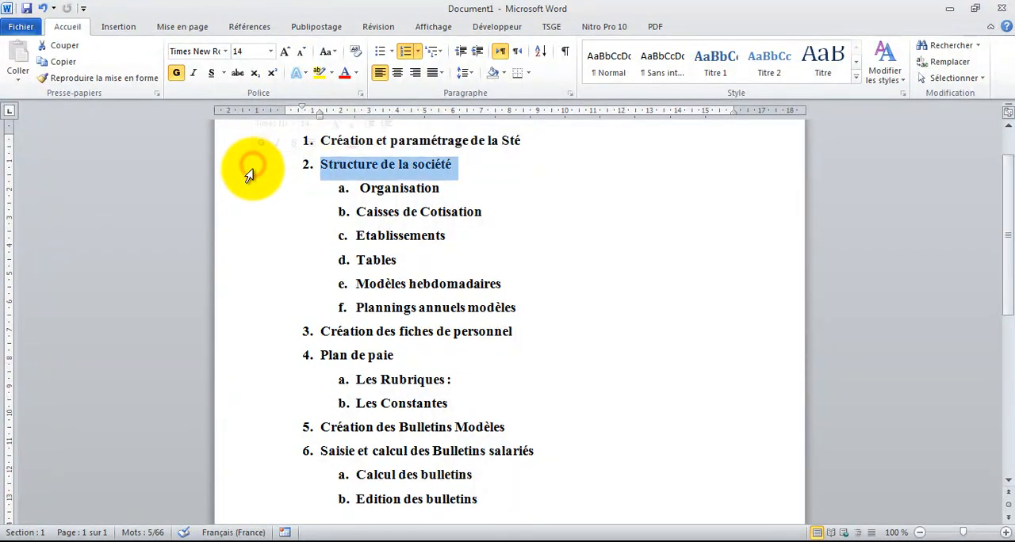
pyautogui.click(247, 333)
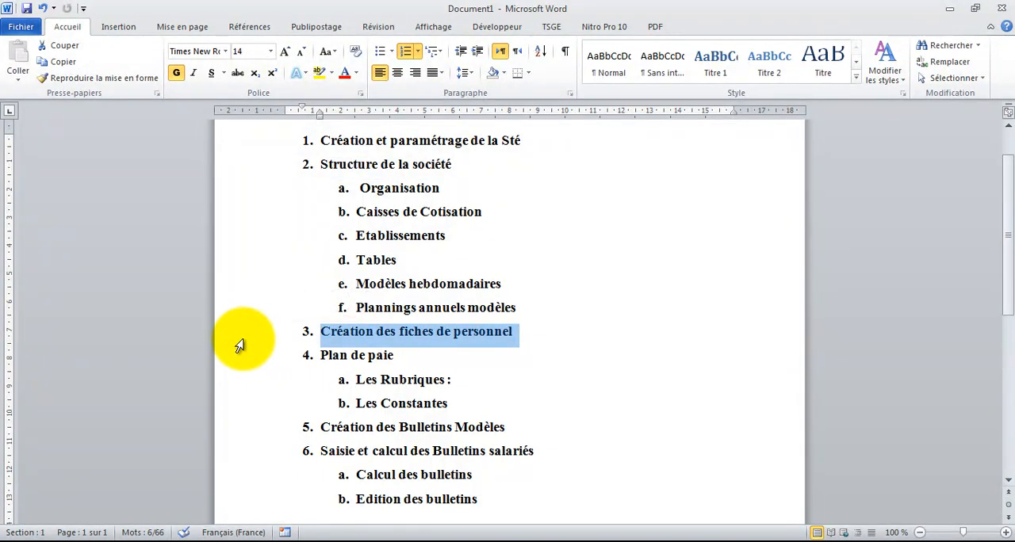
pyautogui.click(226, 363)
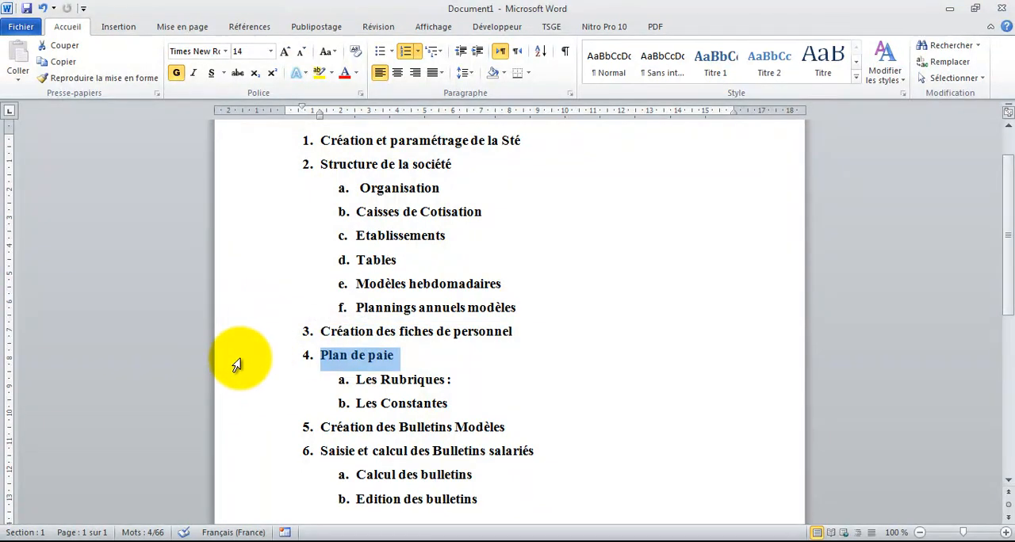
pyautogui.click(237, 381)
pyautogui.click(236, 401)
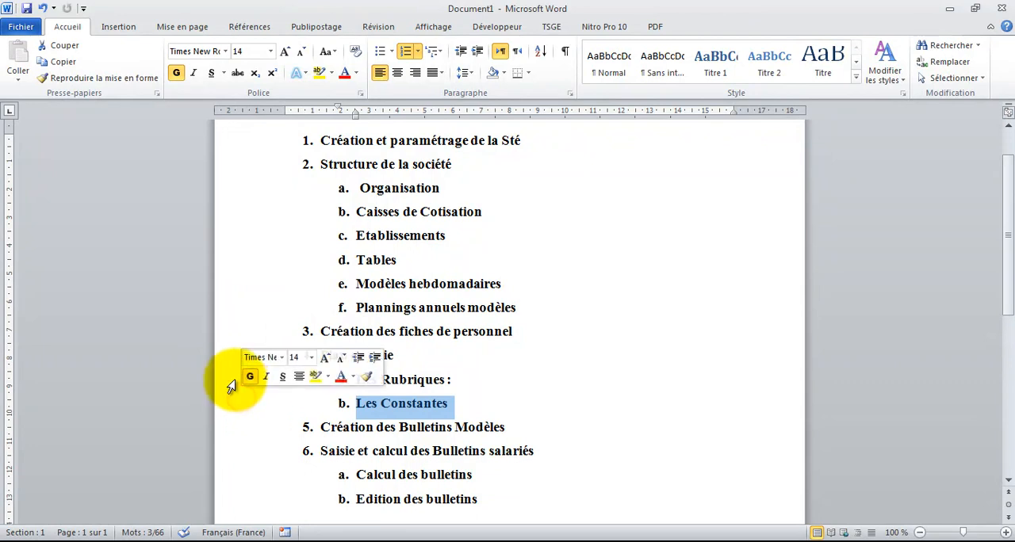
pyautogui.click(447, 380)
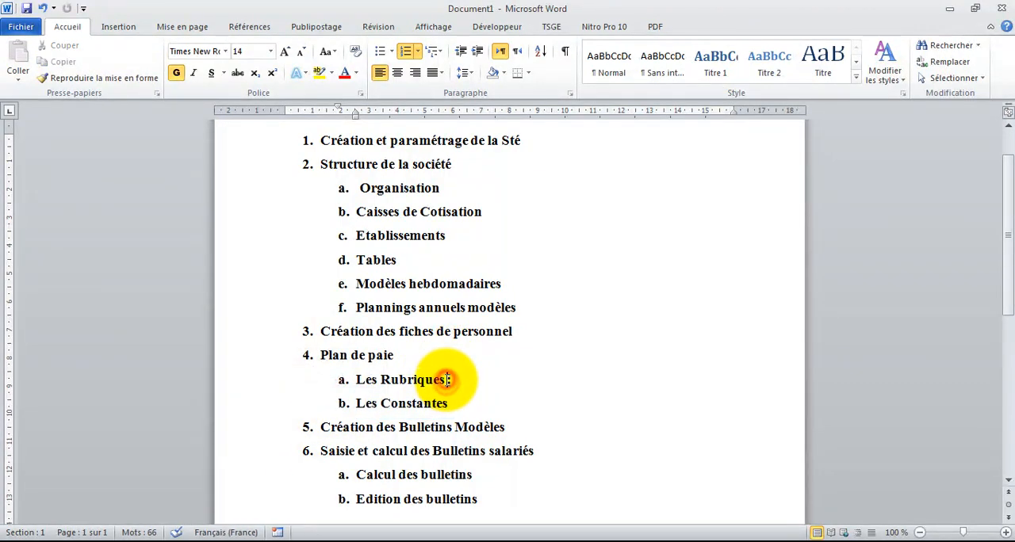
pyautogui.click(228, 383)
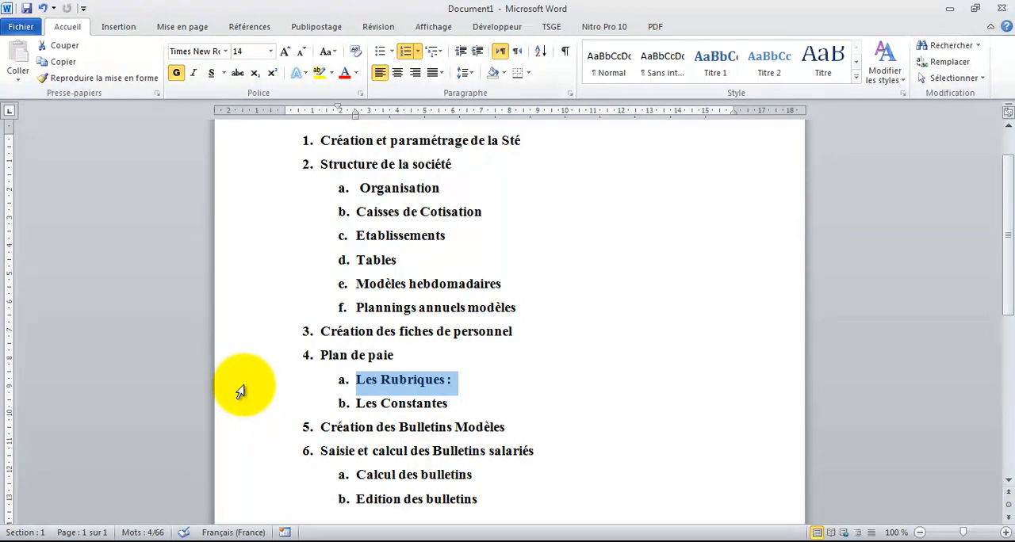
pyautogui.click(384, 405)
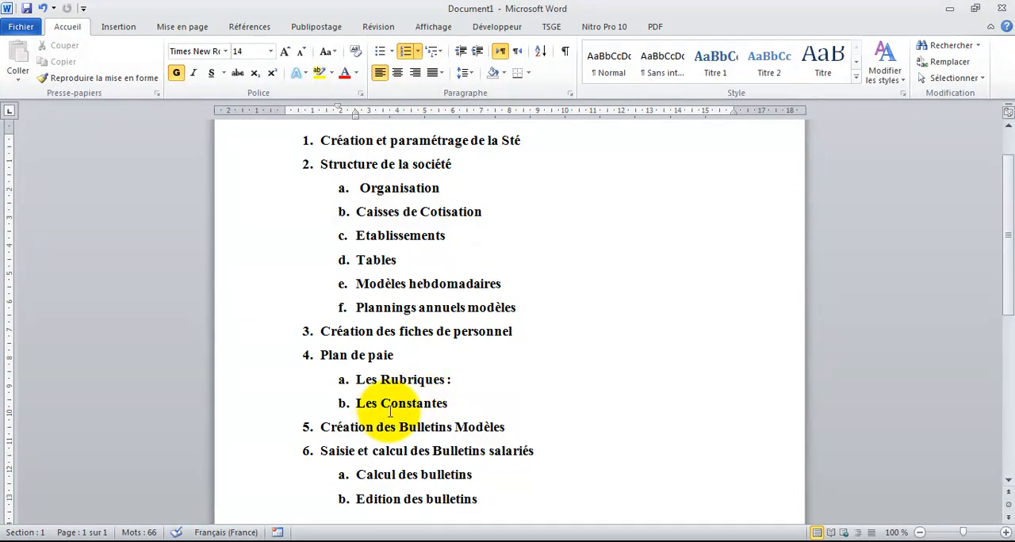
pyautogui.click(236, 431)
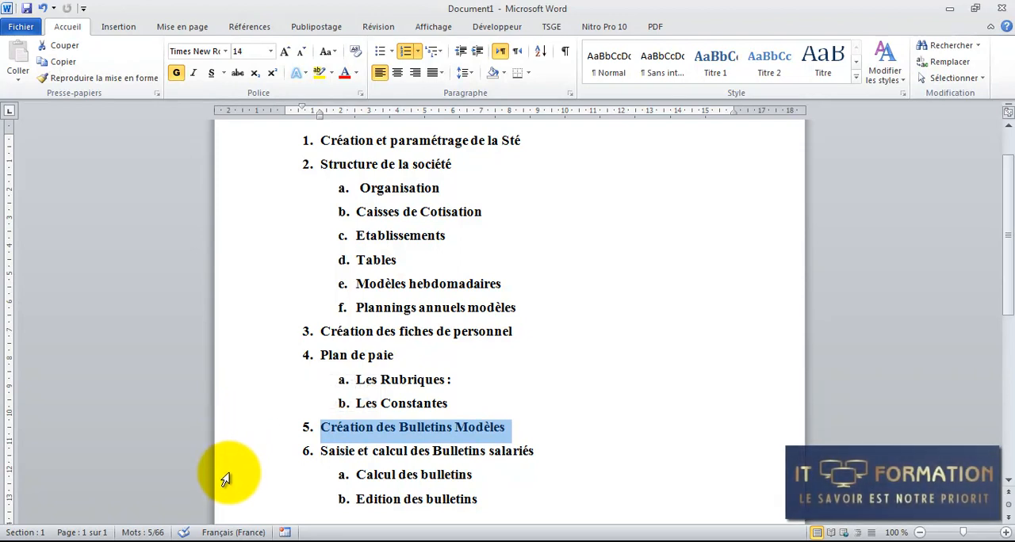
pyautogui.click(225, 459)
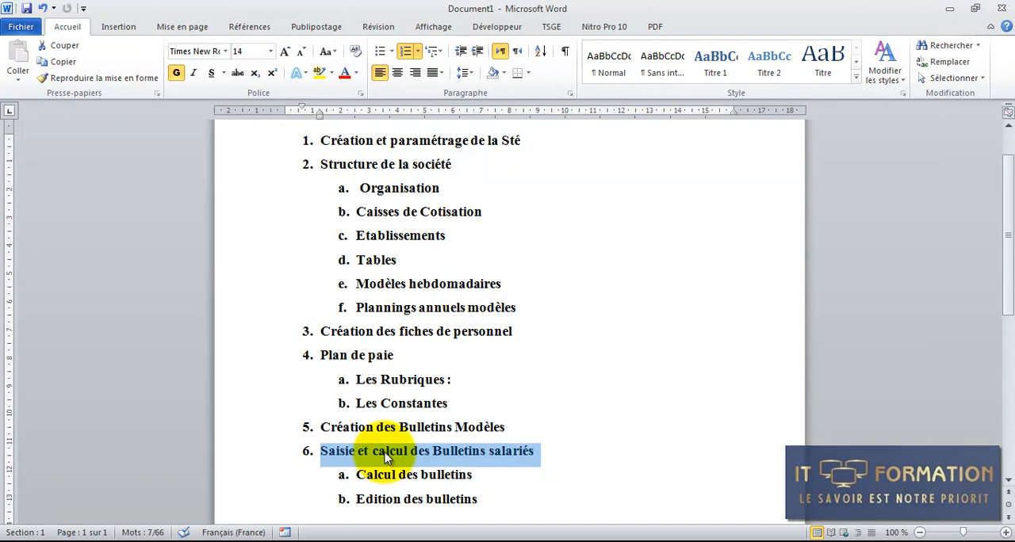
pyautogui.click(377, 213)
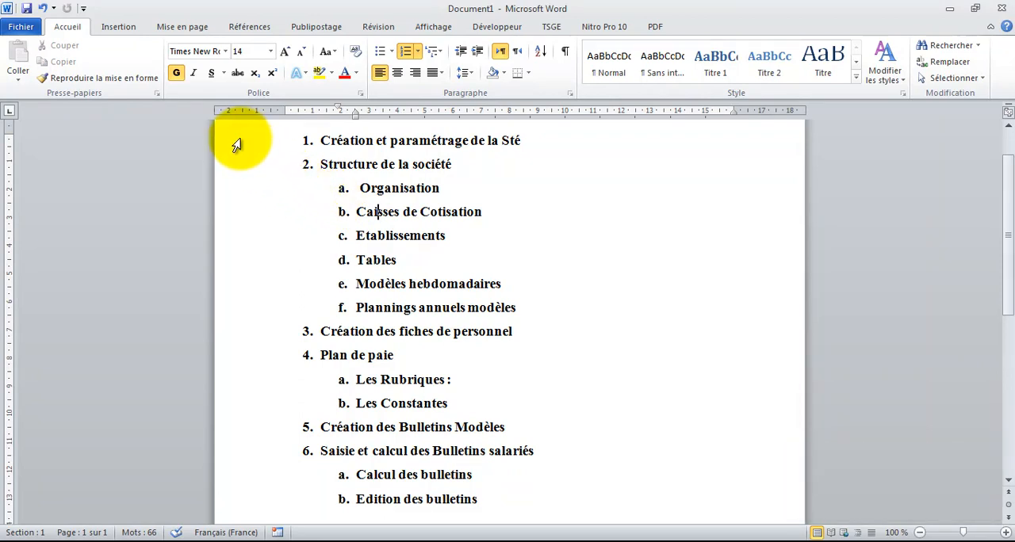
pyautogui.click(564, 449)
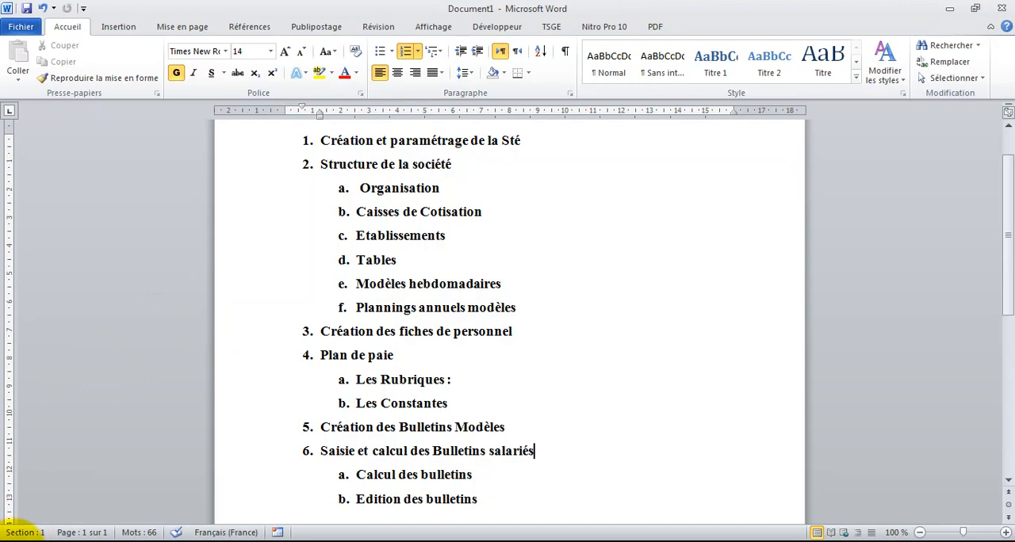
# Launch Sage Paie & RH from the Sage folder of the installed programs
pyautogui.click(11, 537)
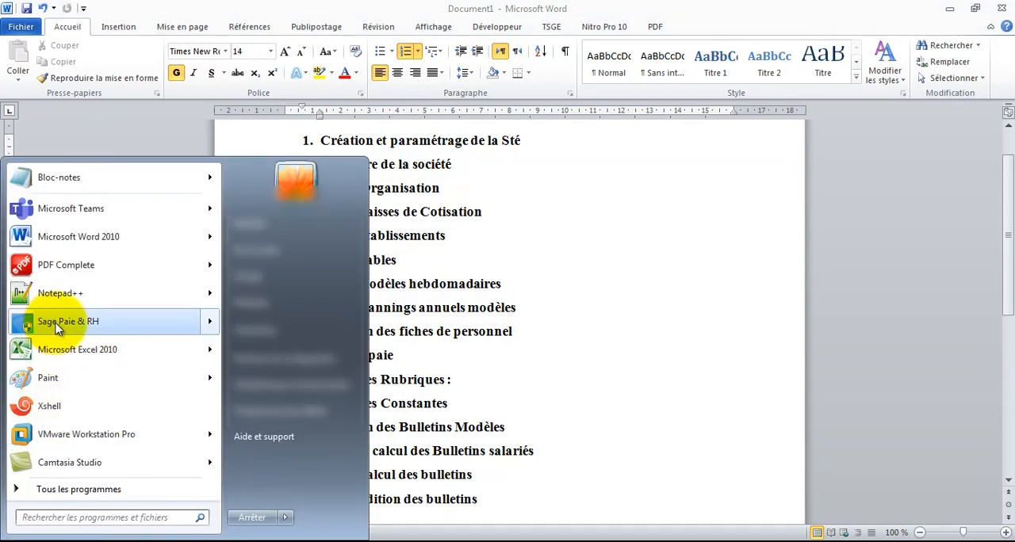
pyautogui.click(57, 489)
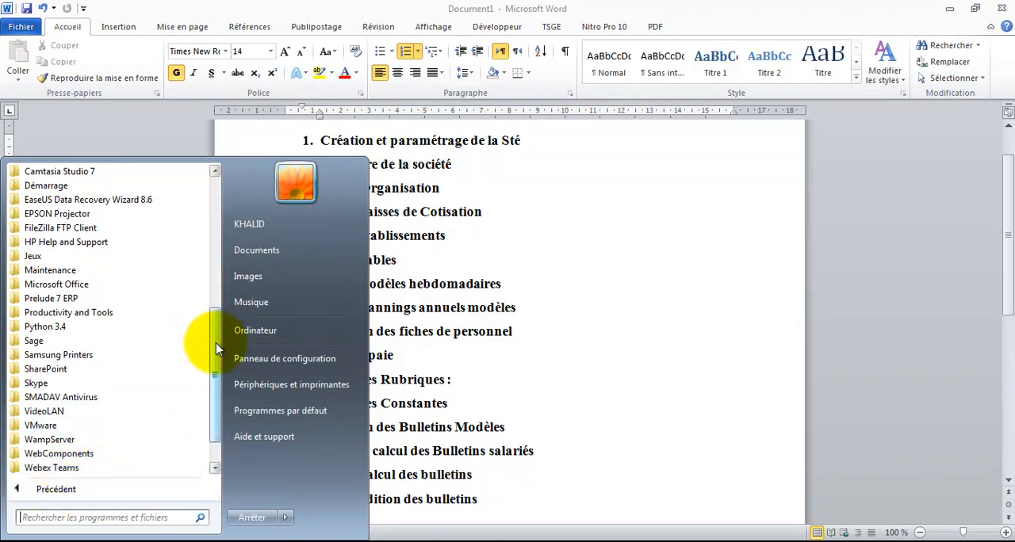
pyautogui.scroll(-1, 217, 349)
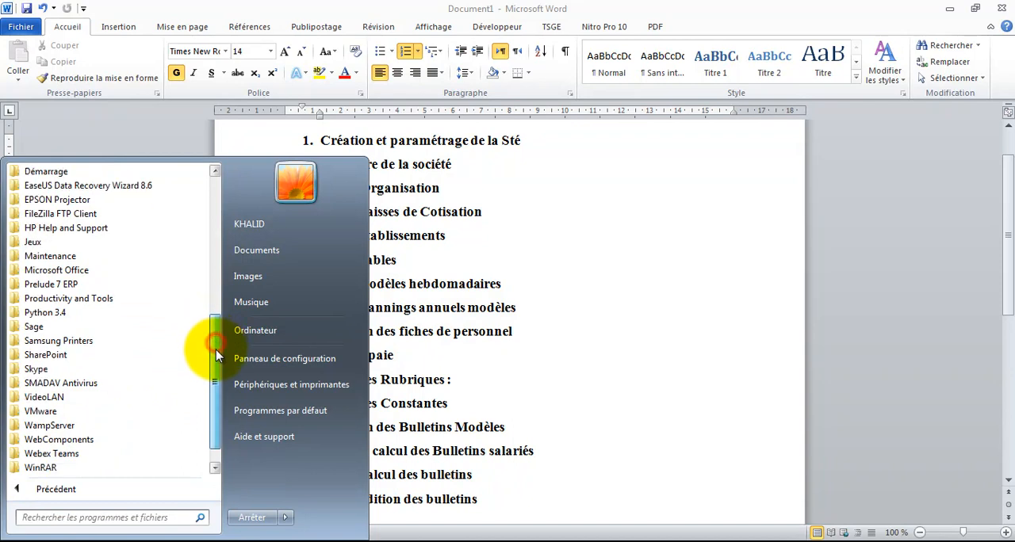
pyautogui.click(82, 329)
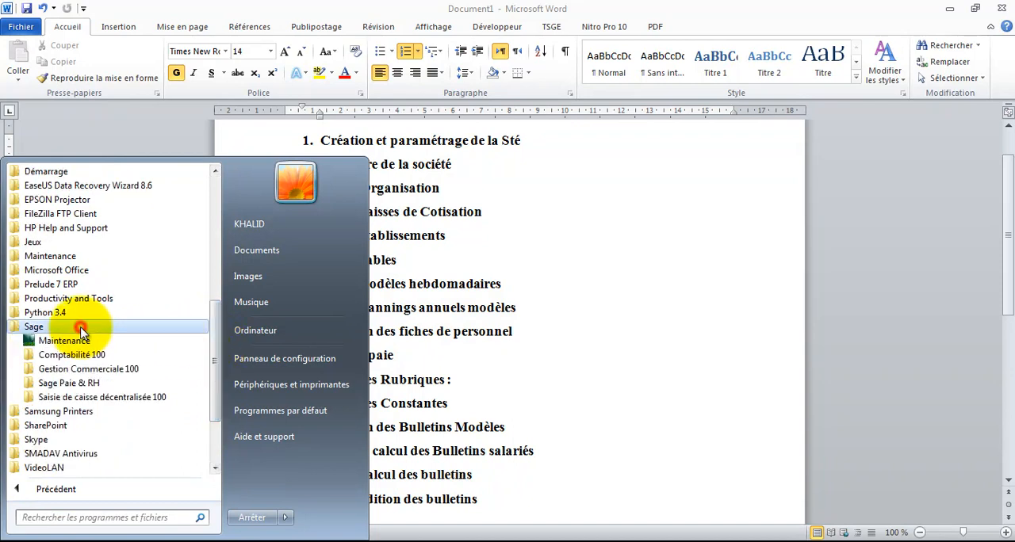
pyautogui.click(87, 384)
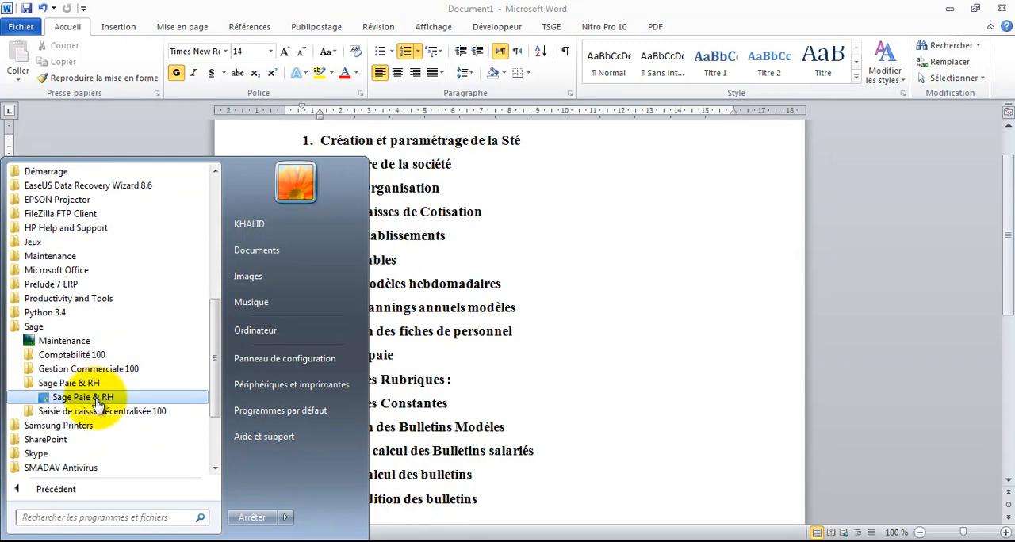
pyautogui.click(95, 398)
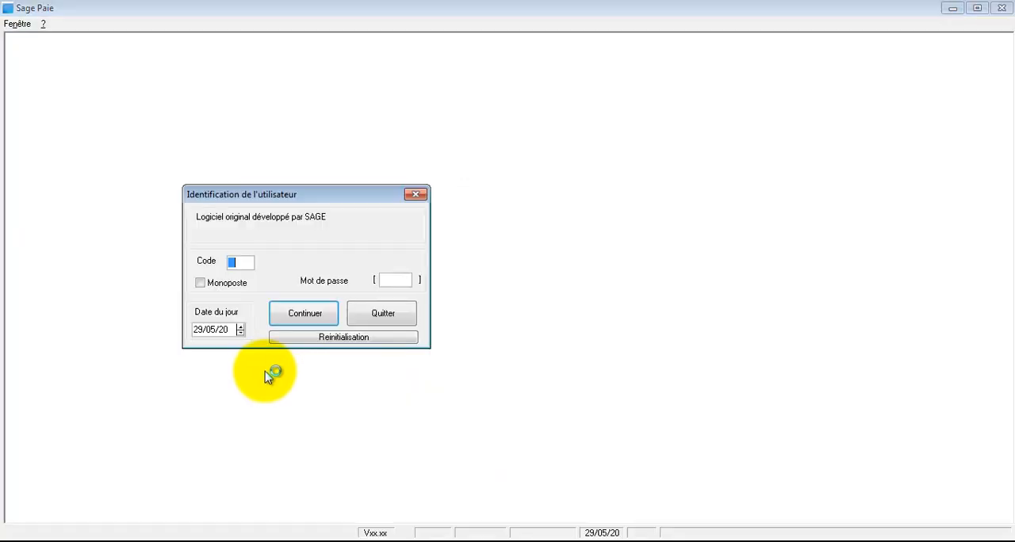
# Log in to Sage Paie with the supervisor account's password and close the welcome assistant
pyautogui.click(386, 280)
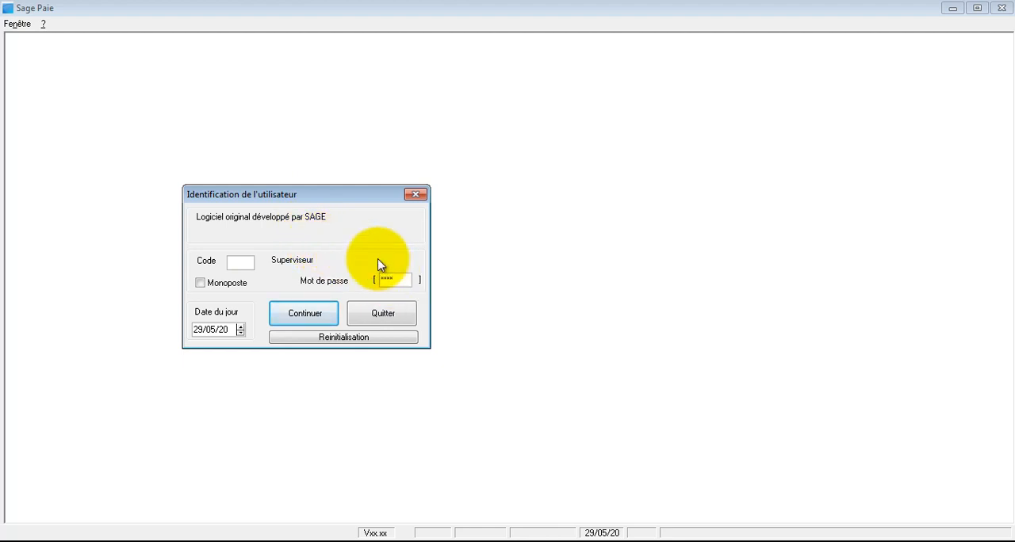
pyautogui.click(317, 316)
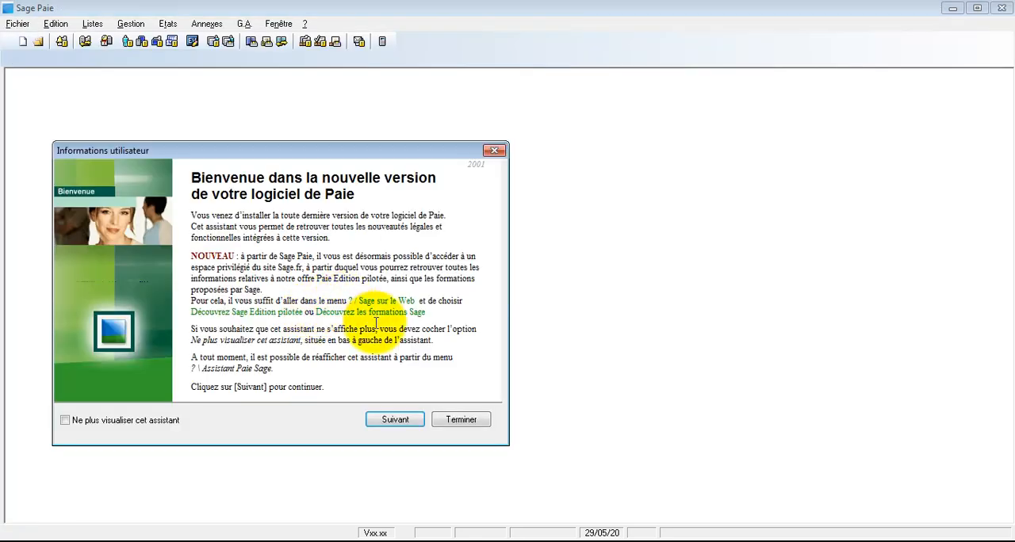
pyautogui.click(463, 420)
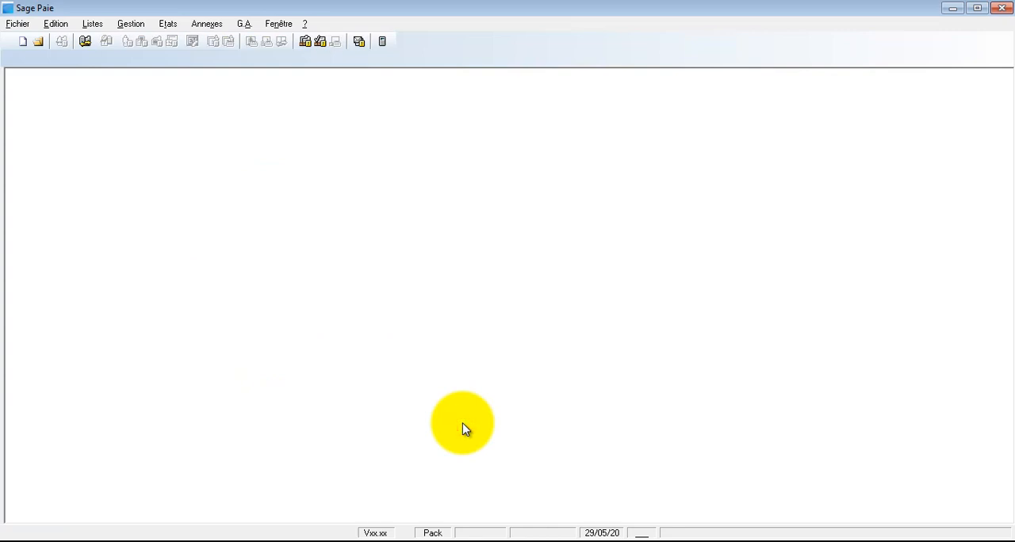
pyautogui.click(223, 215)
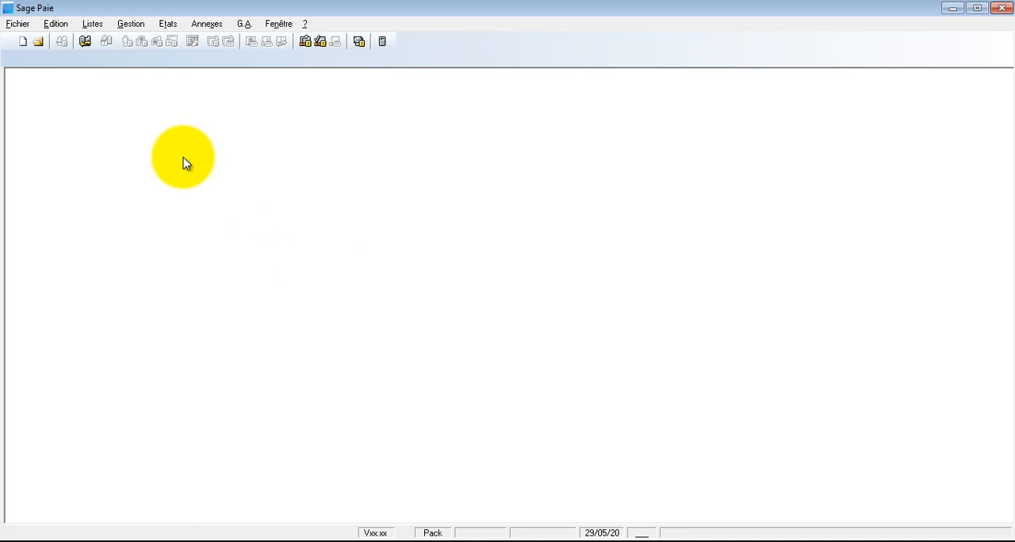
# Create a new payroll file named EXERCICE1.PRH in the Documents > Sage > Paie folder
pyautogui.click(19, 25)
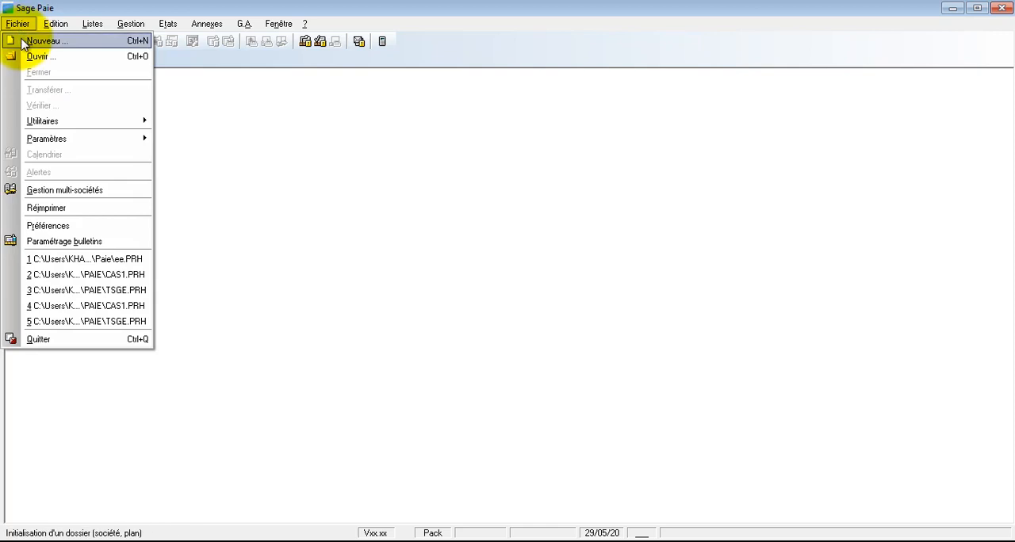
pyautogui.click(22, 42)
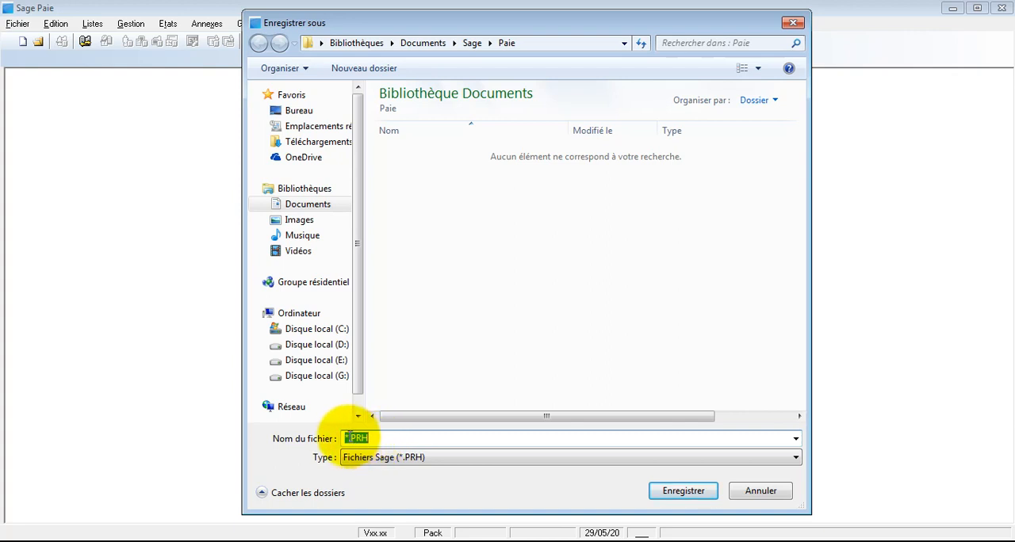
pyautogui.moveTo(347, 437); pyautogui.dragTo(334, 438)
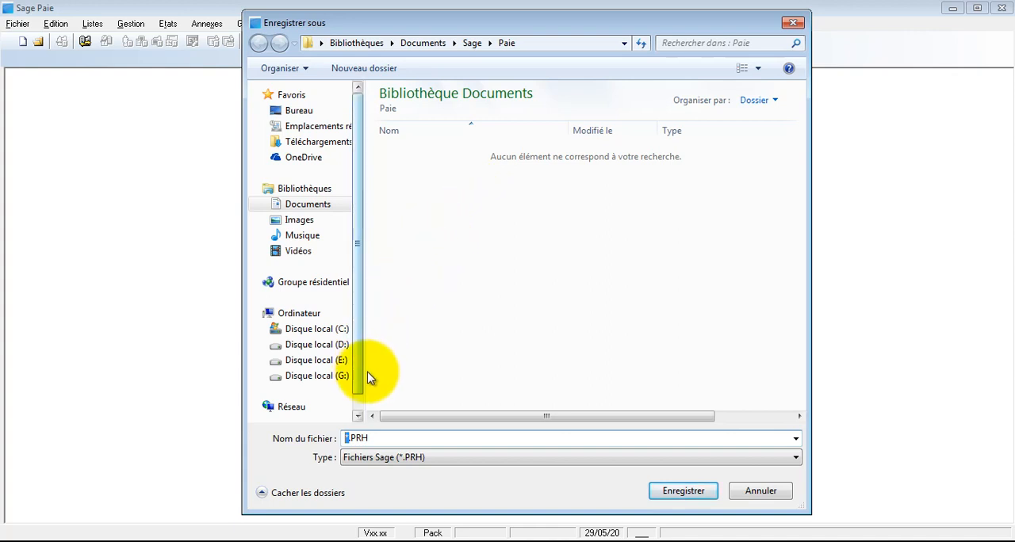
pyautogui.write('EX')
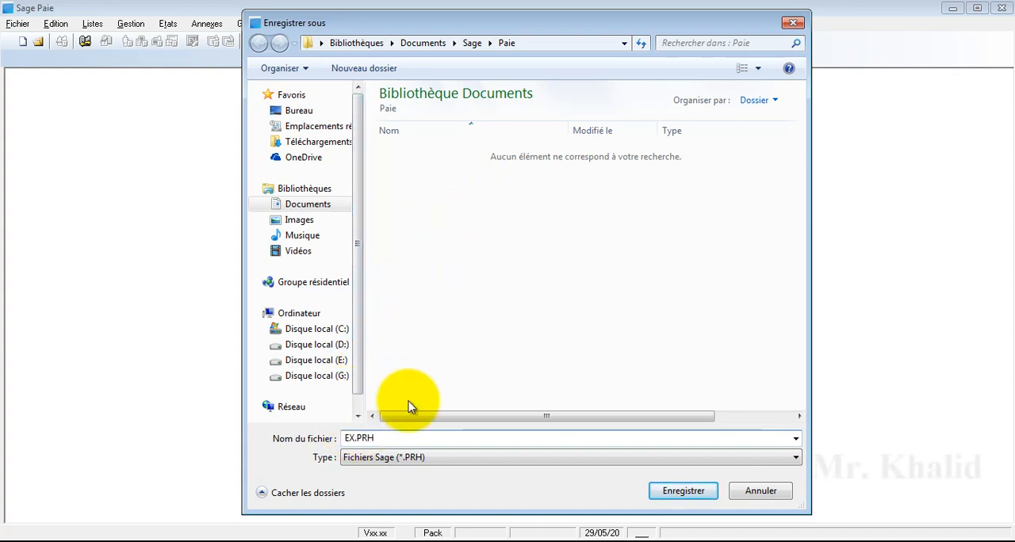
pyautogui.write('ERCICE')
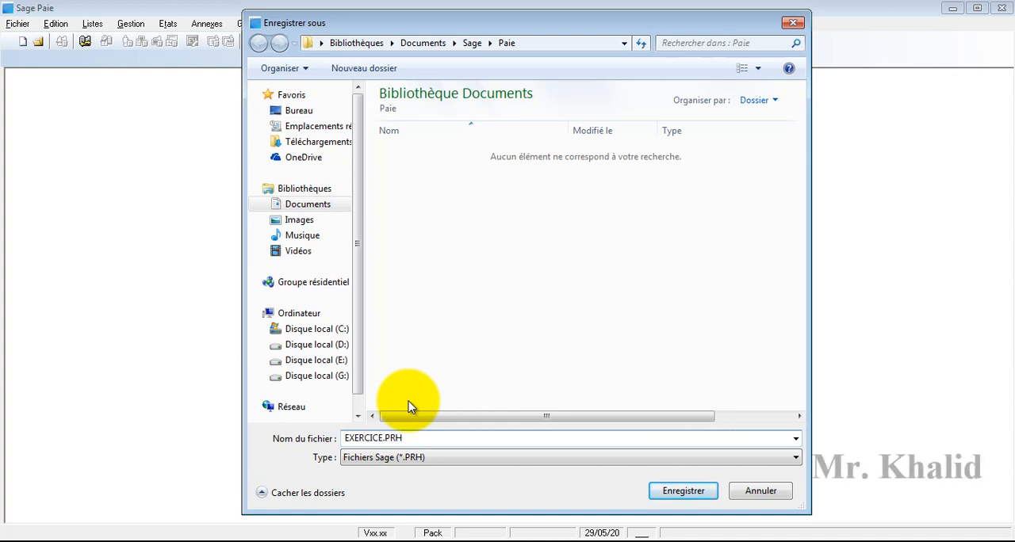
pyautogui.write('1')
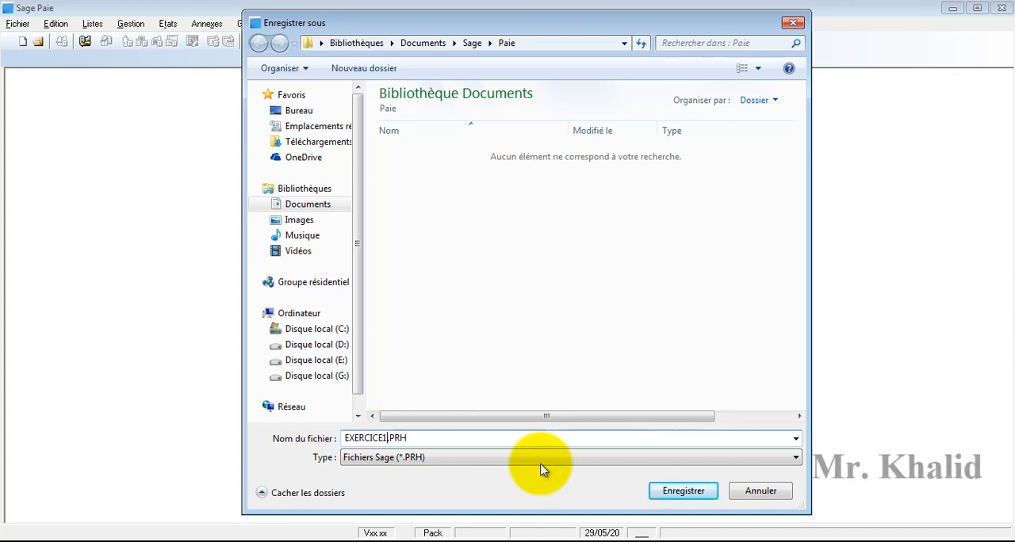
pyautogui.click(682, 492)
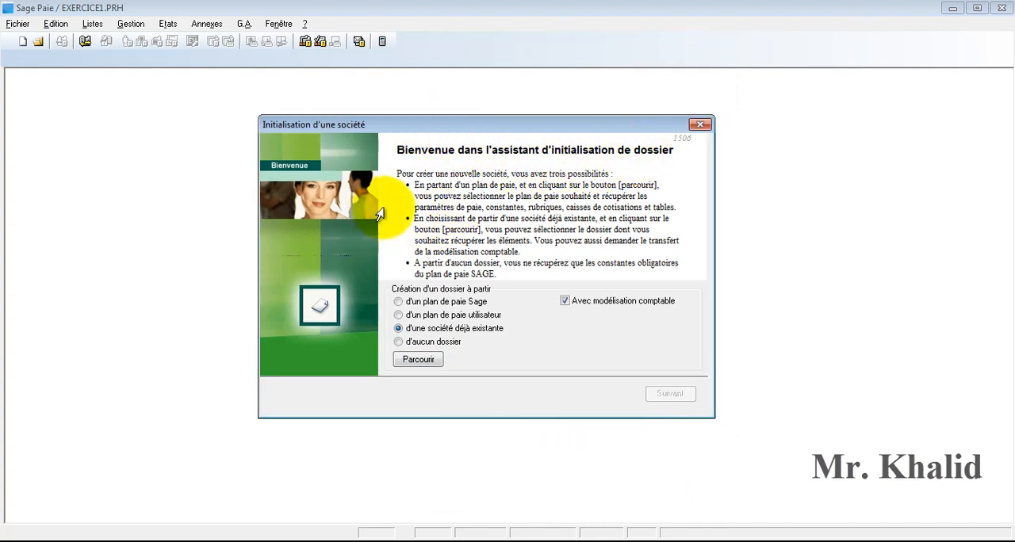
# Read the three company initialisation possibilities and set the new file's creation source to "d'aucun dossier"
pyautogui.doubleClick(415, 184)
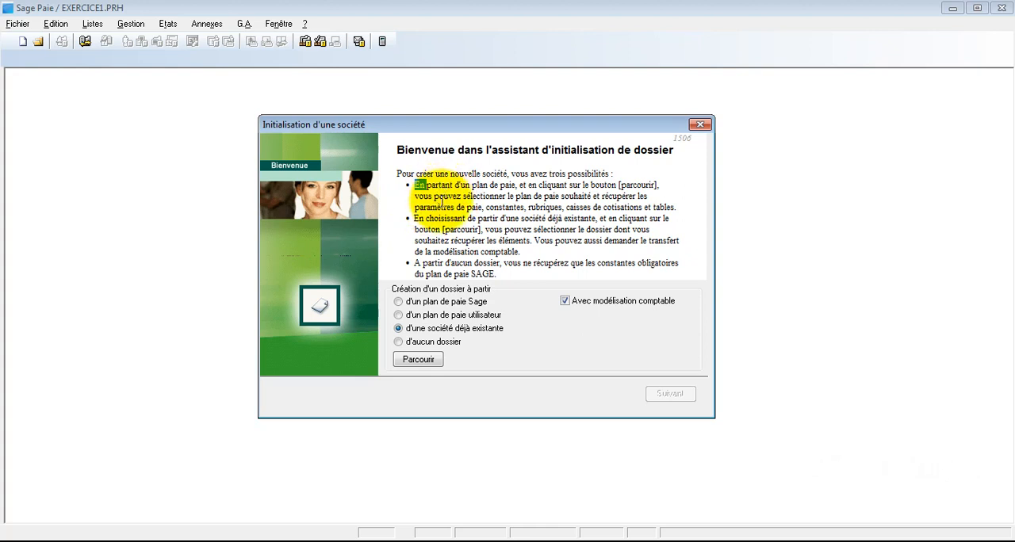
pyautogui.click(485, 185)
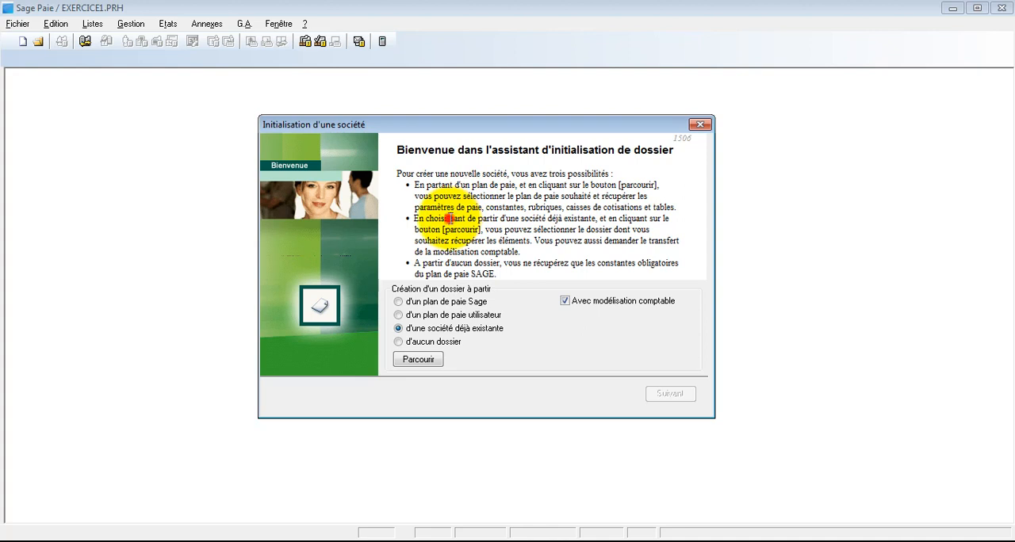
pyautogui.doubleClick(449, 218)
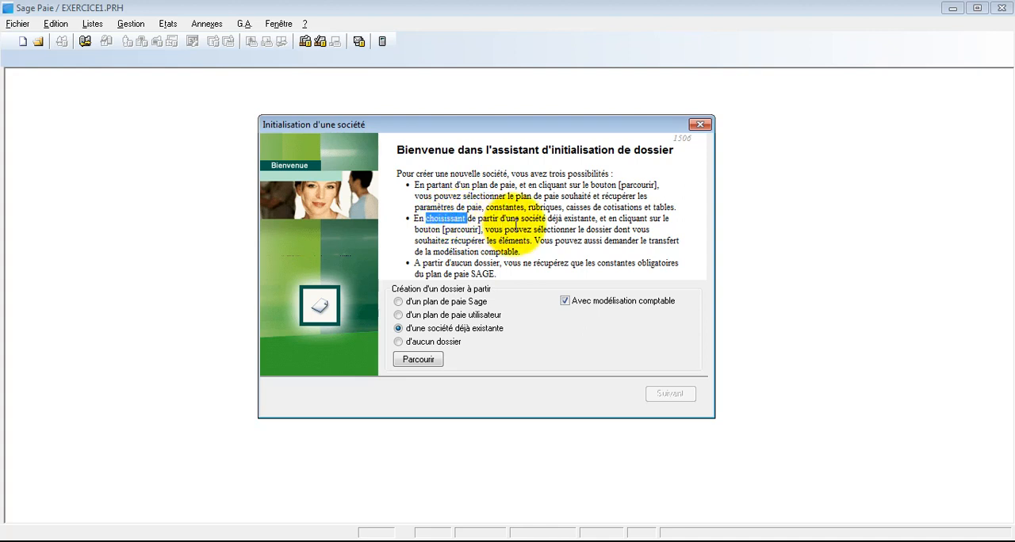
pyautogui.doubleClick(553, 218)
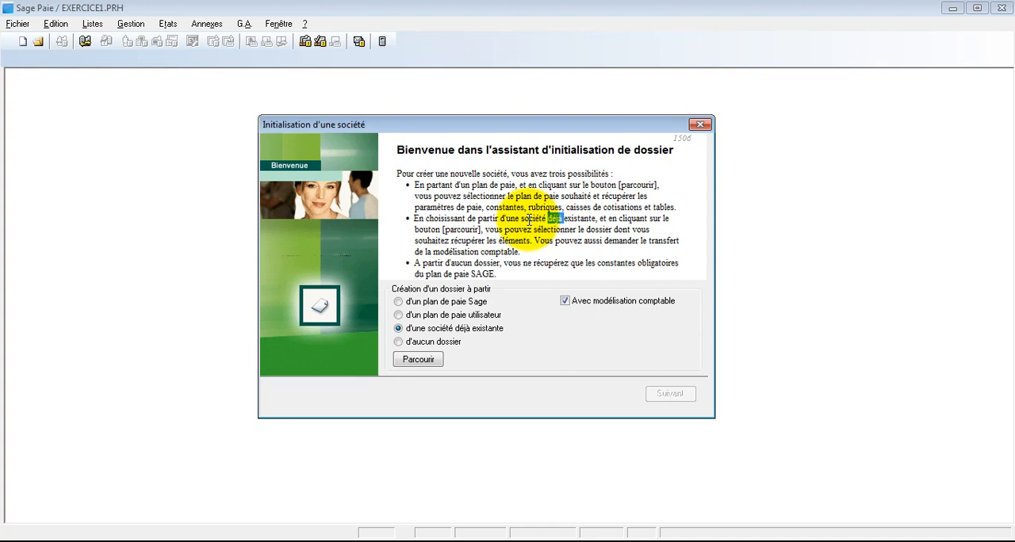
pyautogui.doubleClick(457, 264)
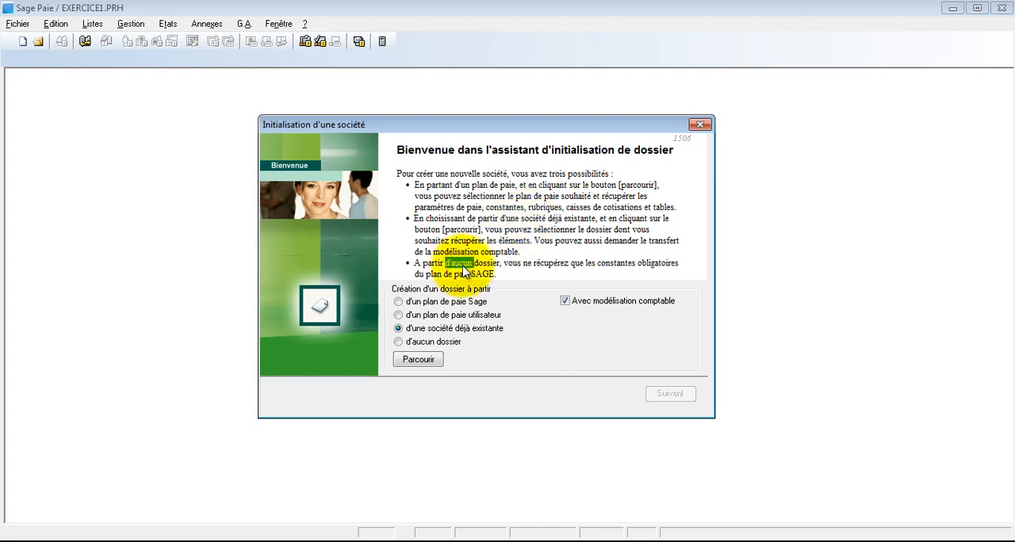
pyautogui.click(417, 329)
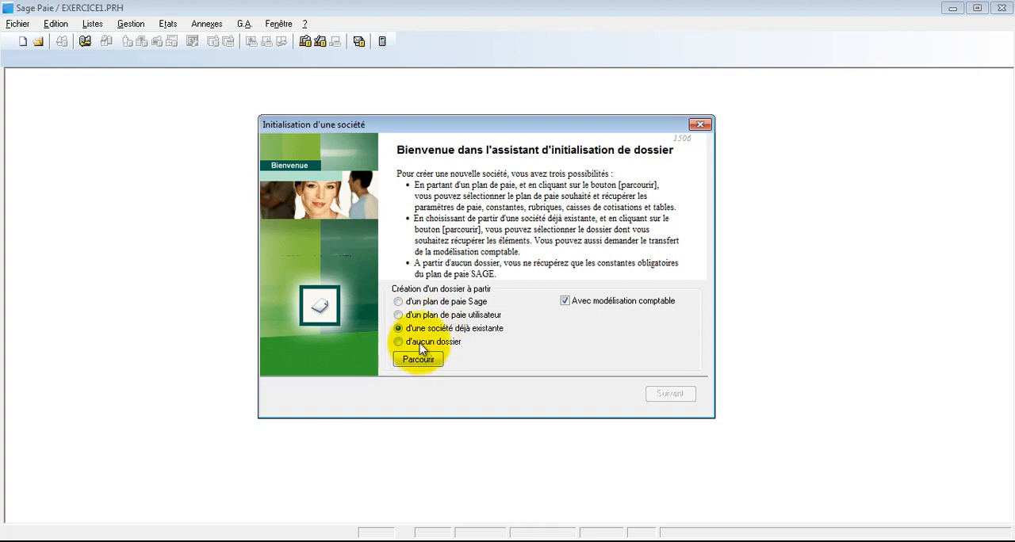
pyautogui.click(428, 342)
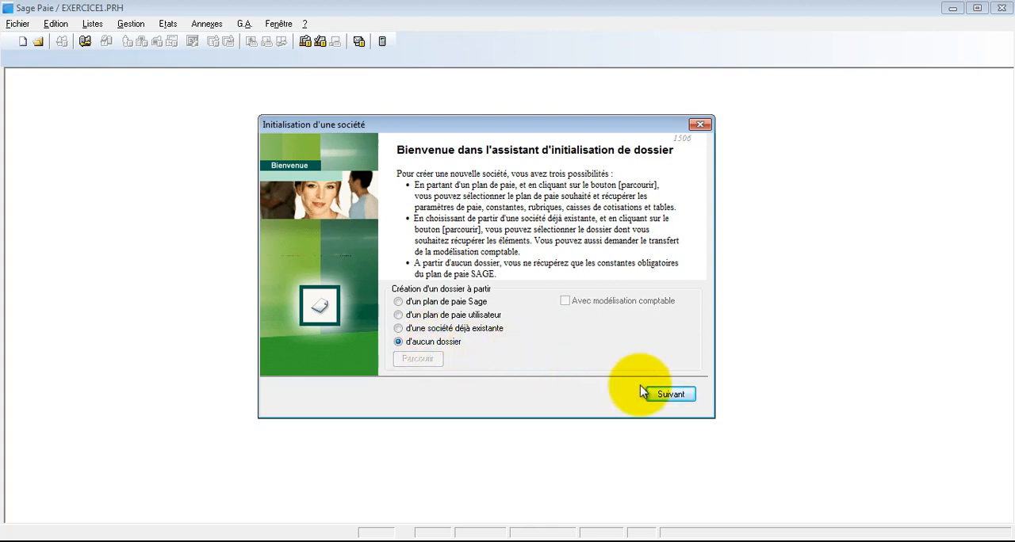
# Accept the creation source and set the payroll periods: current month Mai, leave closing month Août, current year 2019 and day's date 01/05/20
pyautogui.click(660, 396)
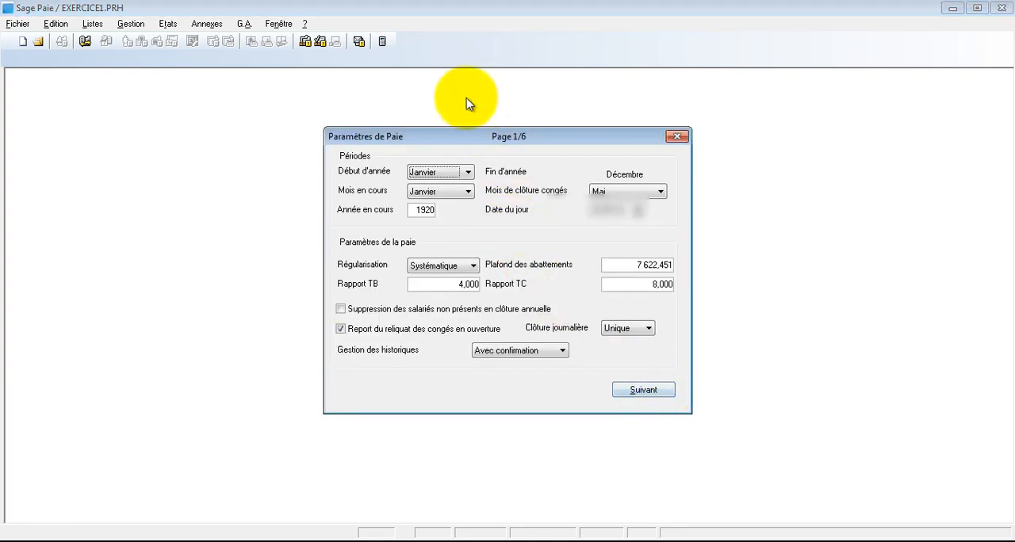
pyautogui.moveTo(466, 137); pyautogui.dragTo(422, 130)
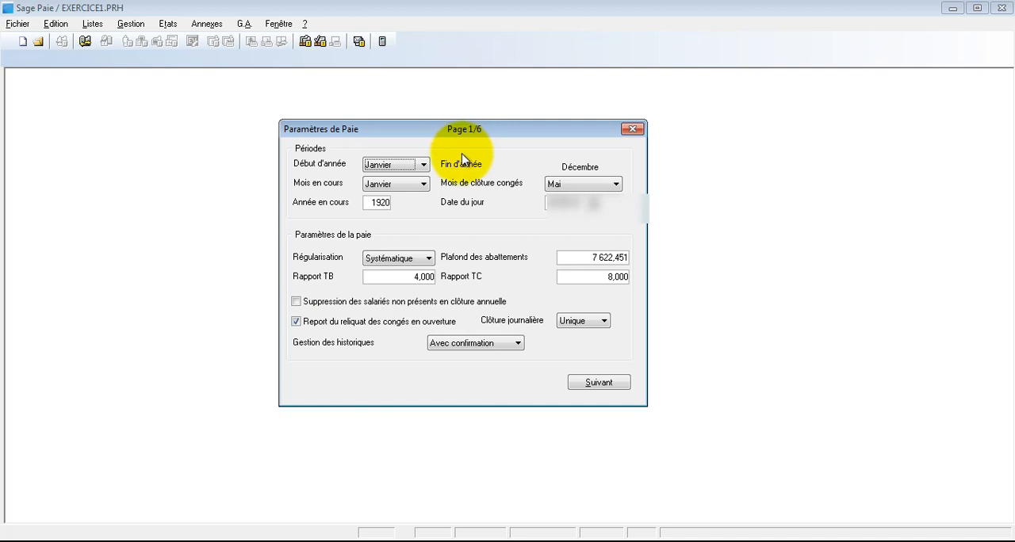
pyautogui.click(421, 184)
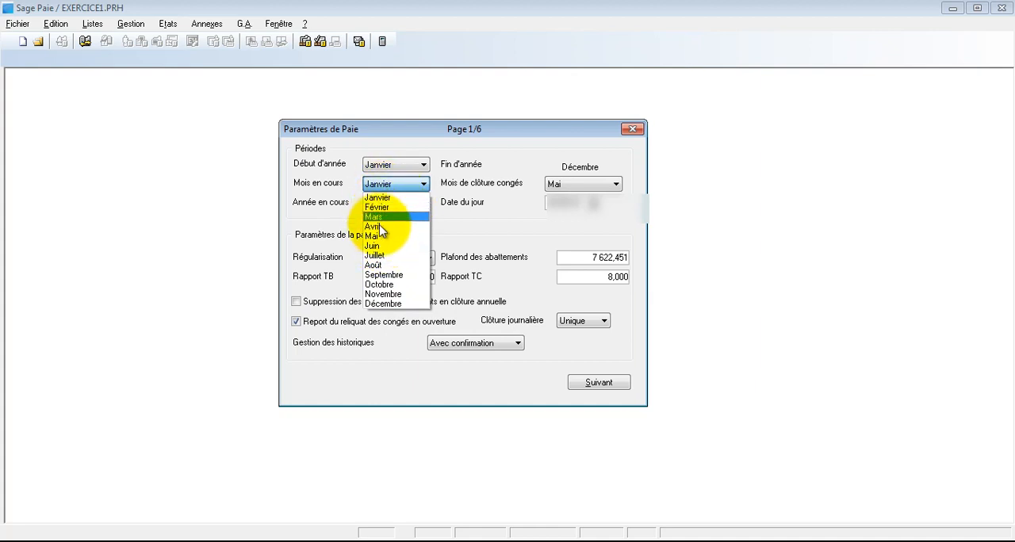
pyautogui.click(381, 237)
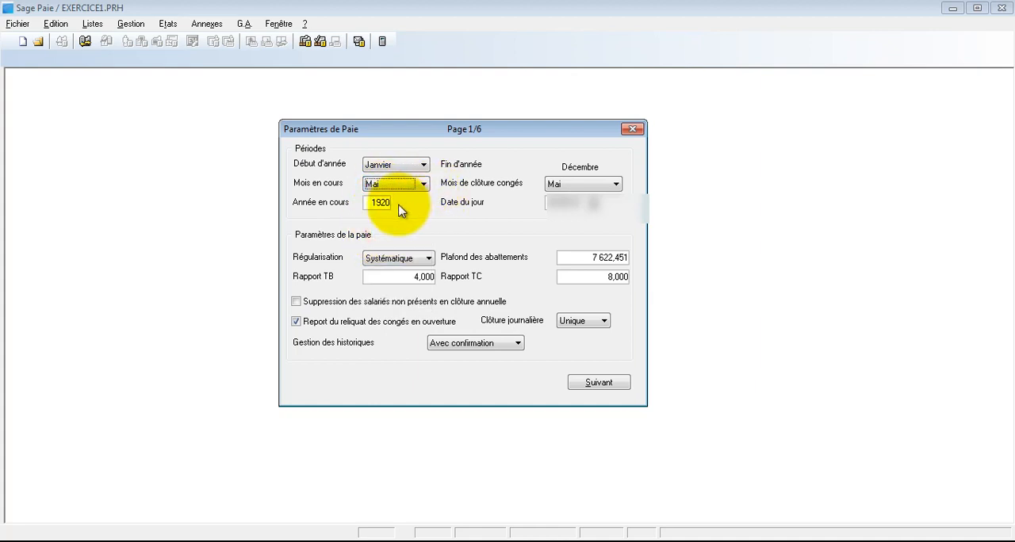
pyautogui.click(551, 185)
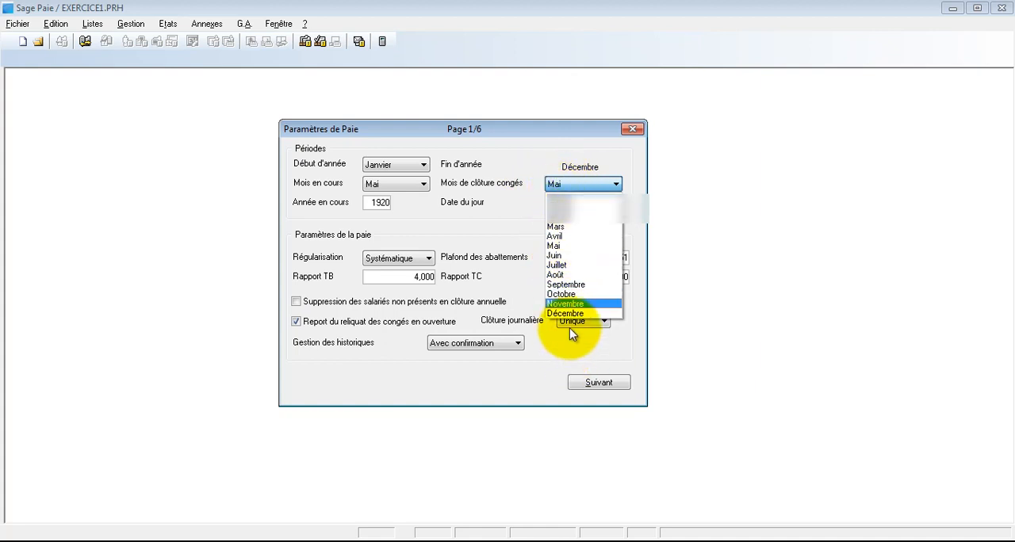
pyautogui.click(558, 275)
pyautogui.click(380, 203)
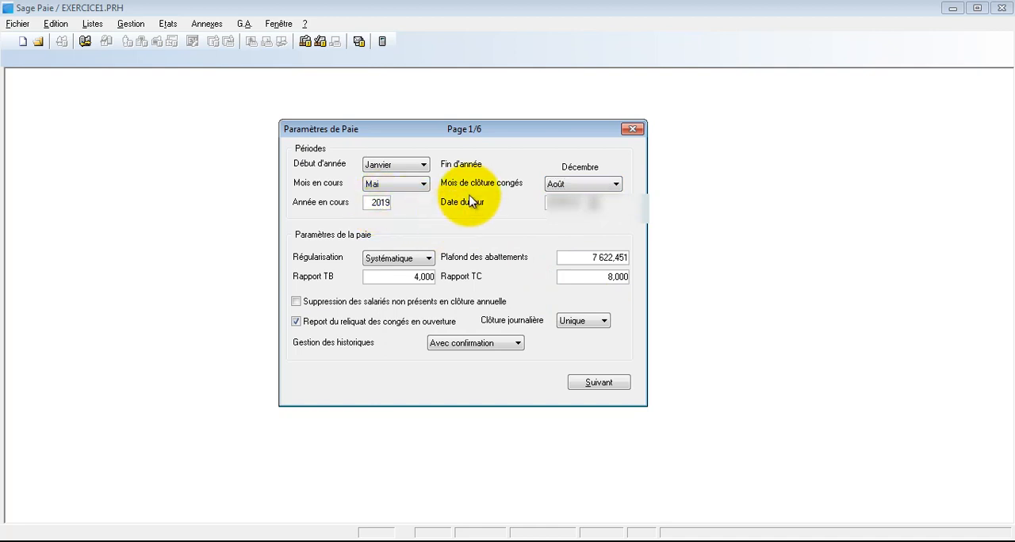
pyautogui.click(566, 202)
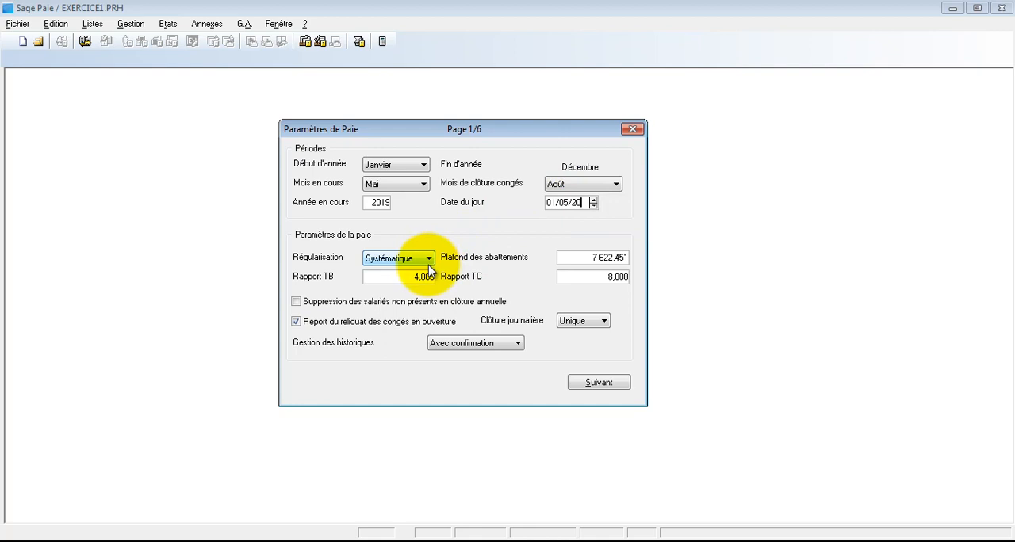
# Set the Plafond des abattements to 0 and both Rapport TB and Rapport TC to 1, accepting the first parameter page
pyautogui.click(575, 259)
pyautogui.write('0')
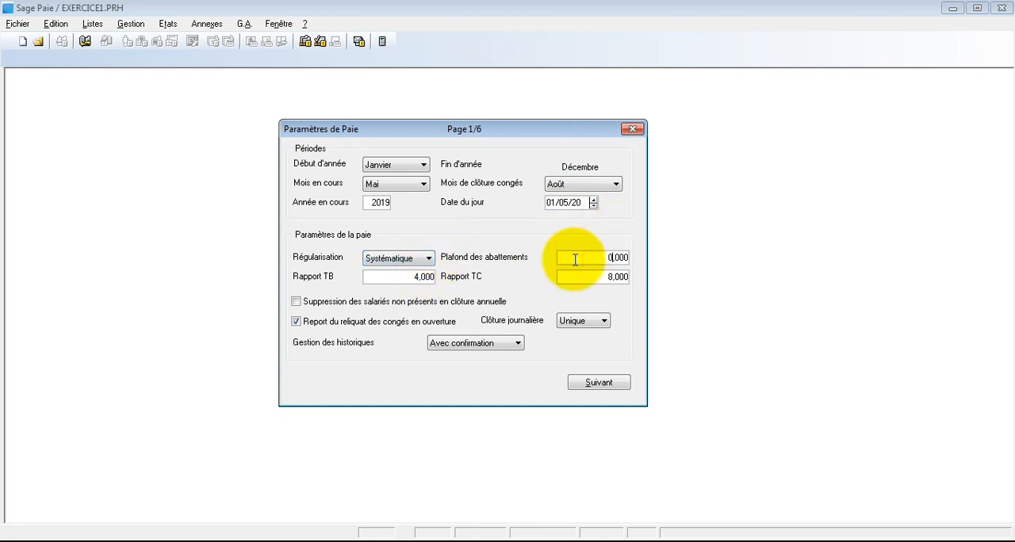
pyautogui.click(417, 277)
pyautogui.write('1')
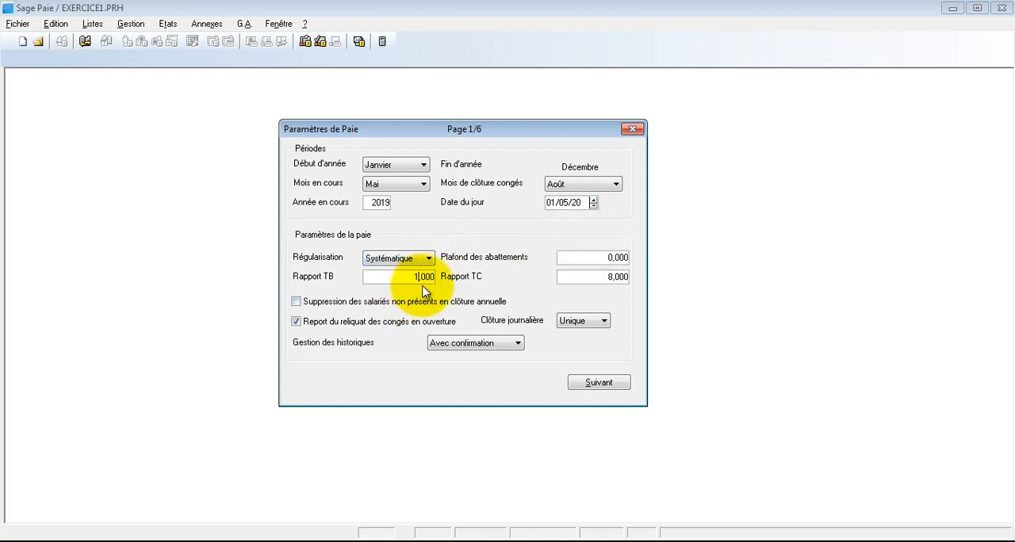
pyautogui.press('Tab')
pyautogui.write('1')
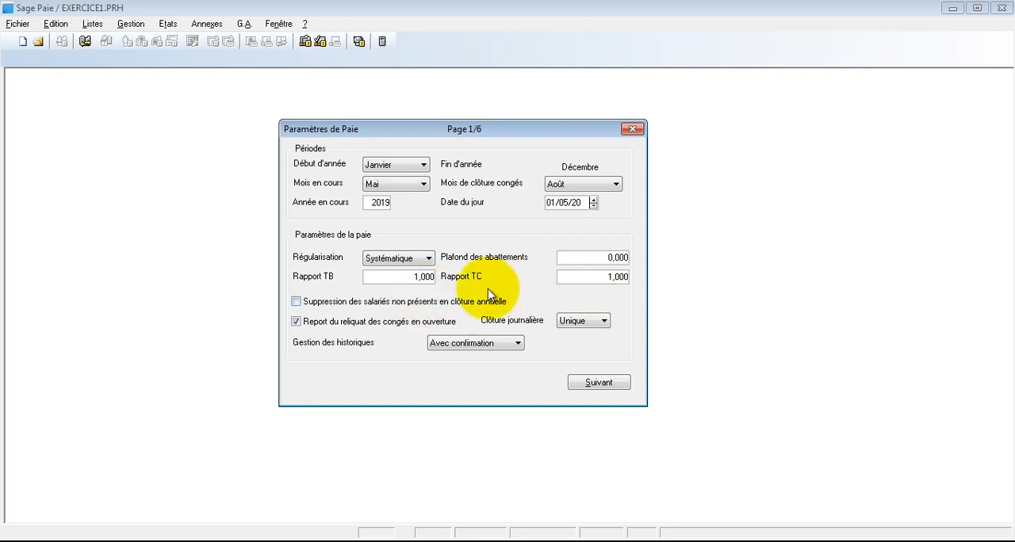
pyautogui.click(594, 384)
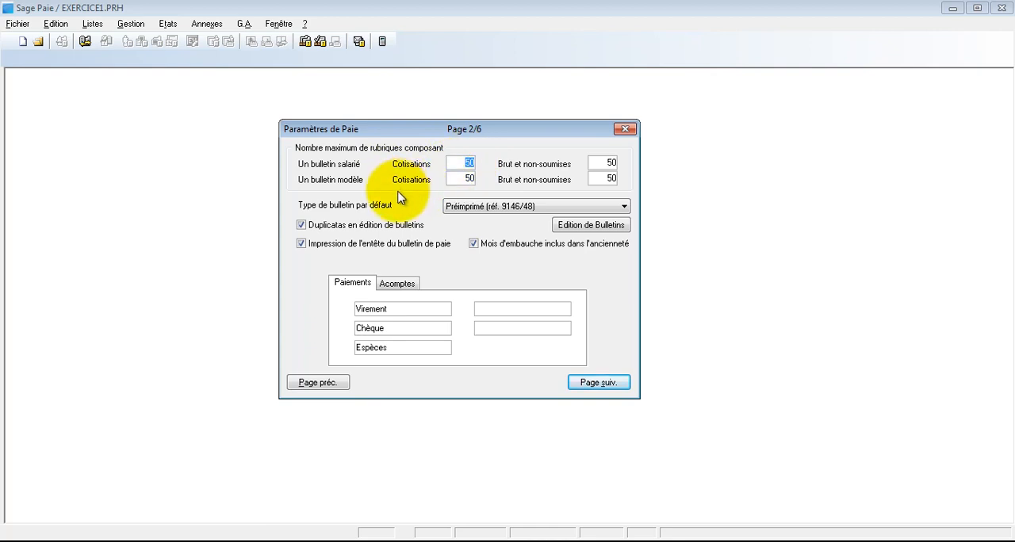
# Set the payroll currency to code DH with the title DIRHAMS and clear the equivalent currency
pyautogui.click(604, 383)
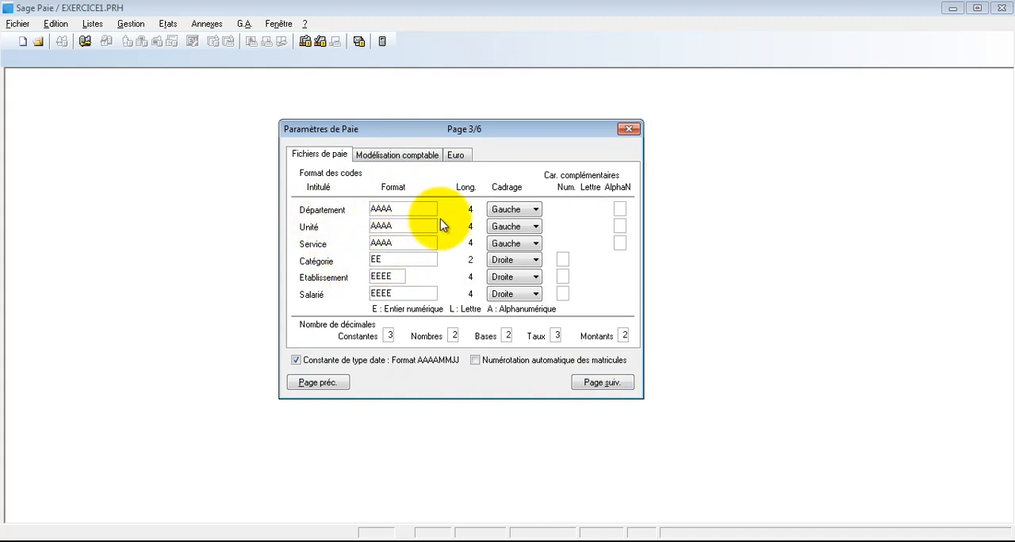
pyautogui.click(460, 156)
pyautogui.doubleClick(391, 215)
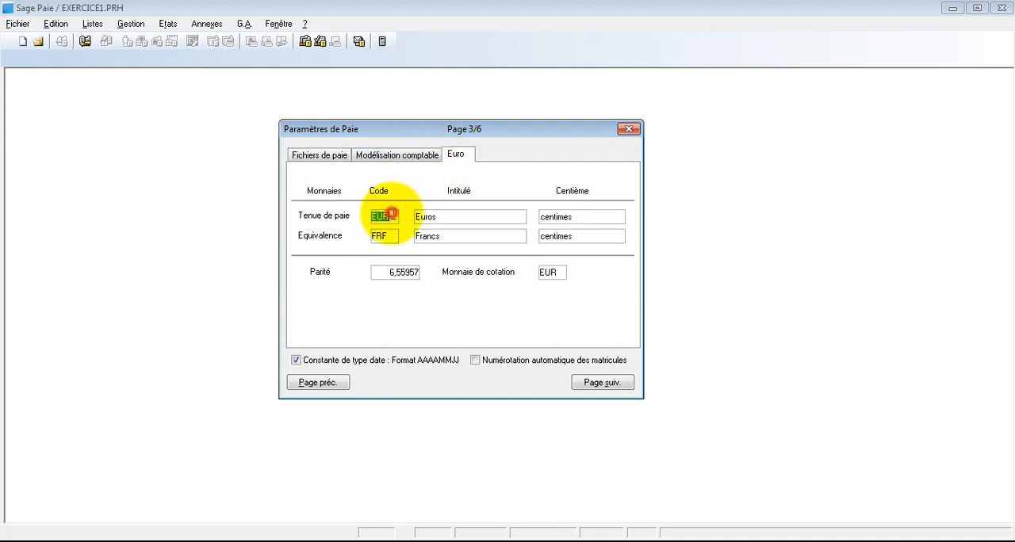
pyautogui.write('DH')
pyautogui.press('Tab')
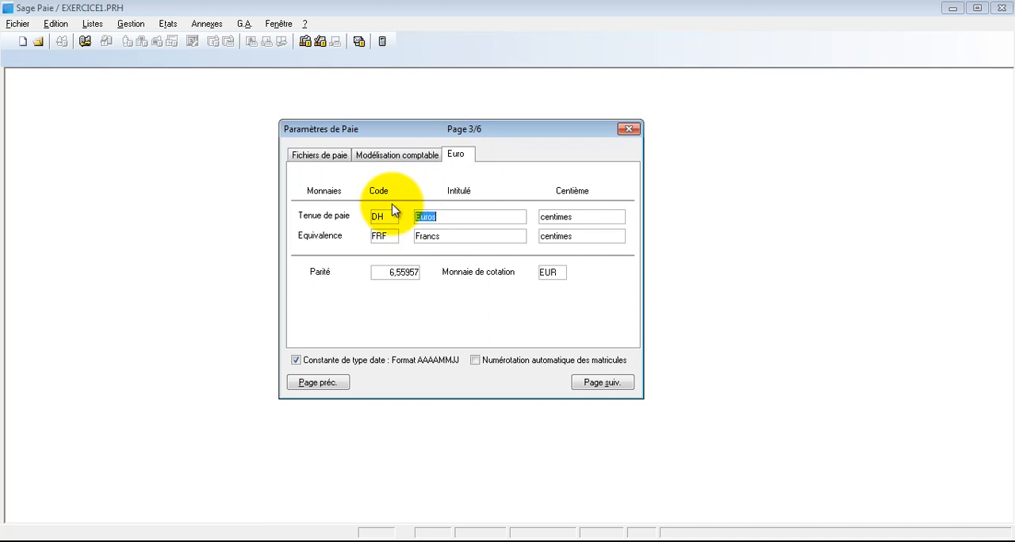
pyautogui.write('DIR')
pyautogui.press('Tab')
pyautogui.press('Tab')
pyautogui.press('Tab')
pyautogui.press('Delete')
pyautogui.press('Tab')
pyautogui.press('Delete')
pyautogui.press('Tab')
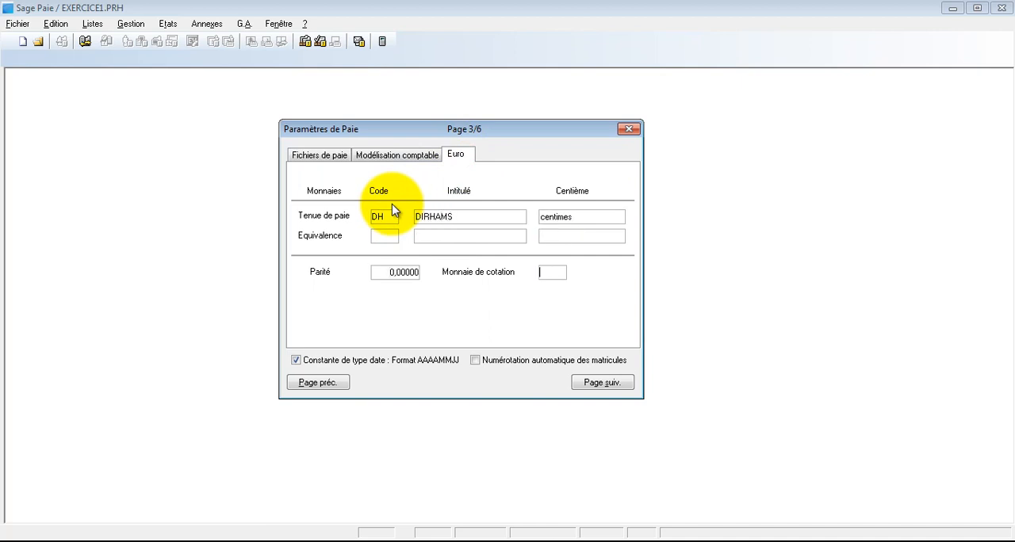
# Accept the remaining payroll parameter pages with their default settings and validate the parameters
pyautogui.click(601, 382)
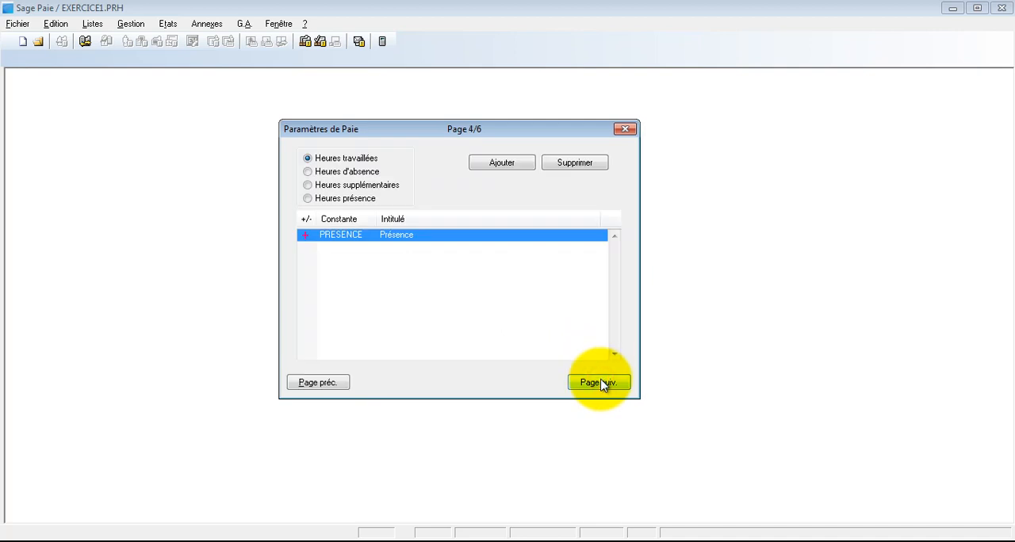
pyautogui.click(600, 384)
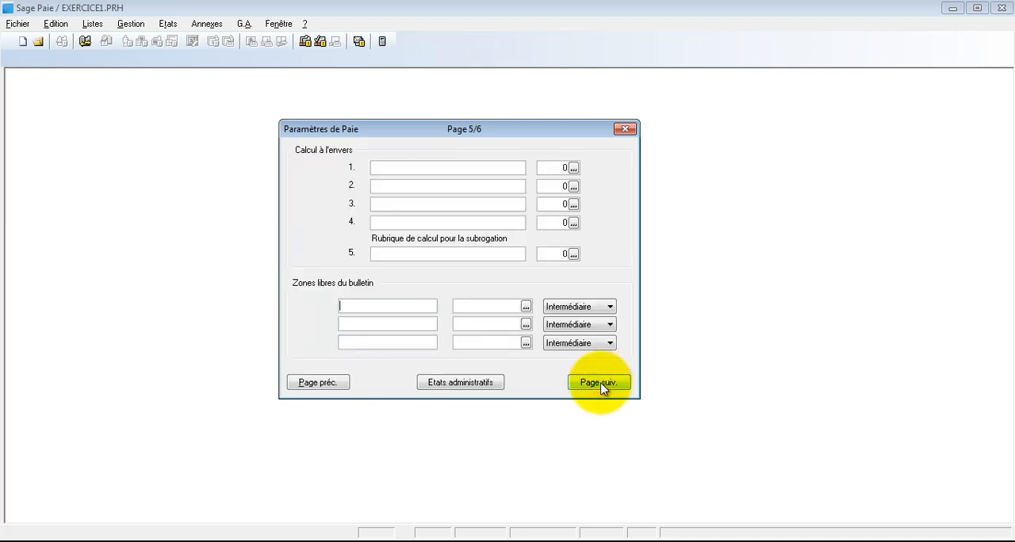
pyautogui.click(600, 383)
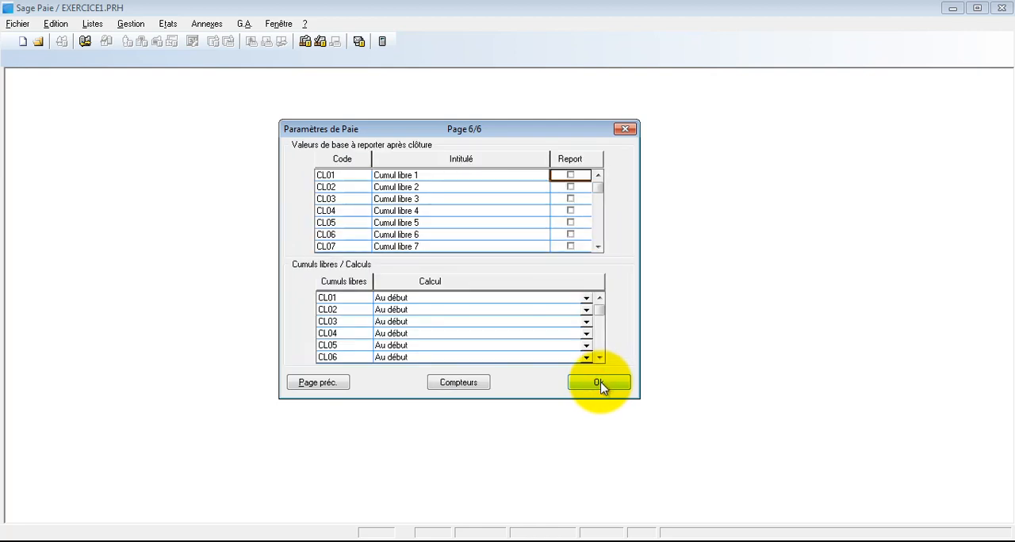
pyautogui.click(600, 384)
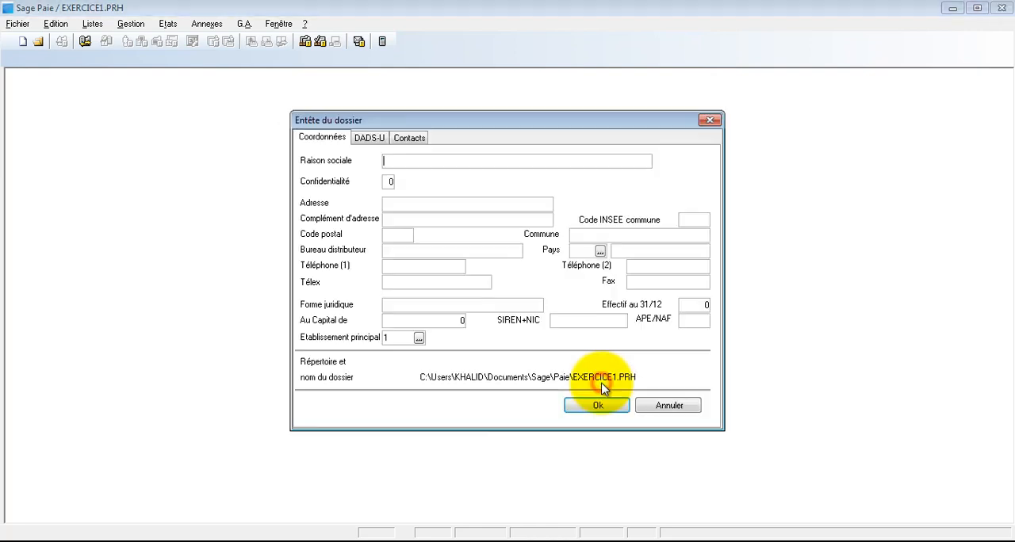
# Enter CHEMISOR as the Raison sociale in the file header and fill in the company's street address, postal code and town
pyautogui.moveTo(398, 129); pyautogui.dragTo(368, 127)
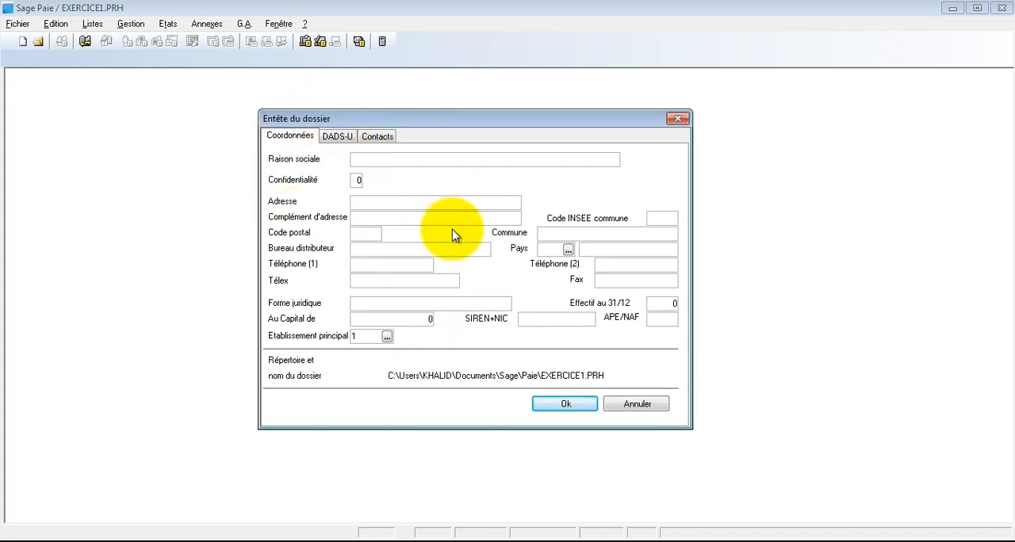
pyautogui.click(375, 159)
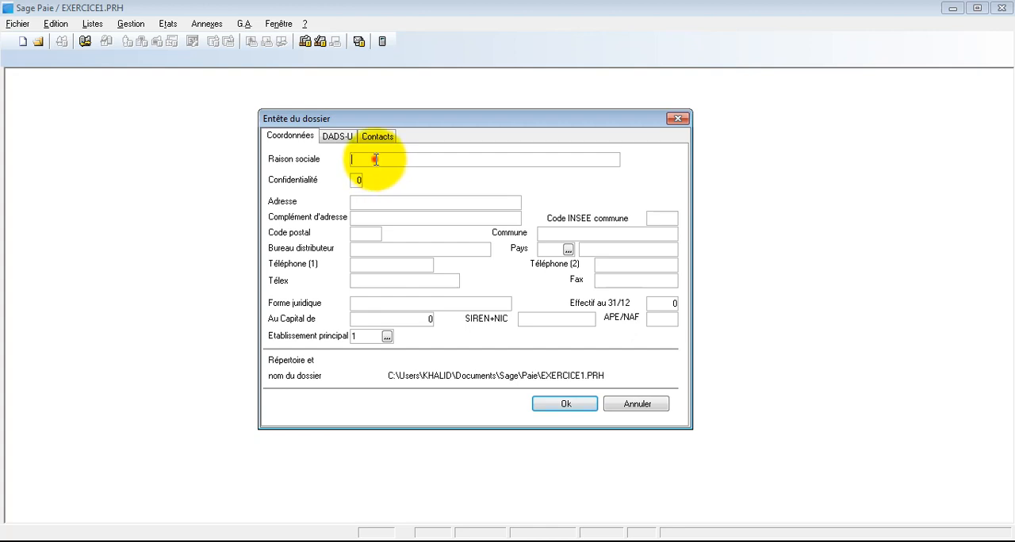
pyautogui.click(394, 200)
pyautogui.click(375, 233)
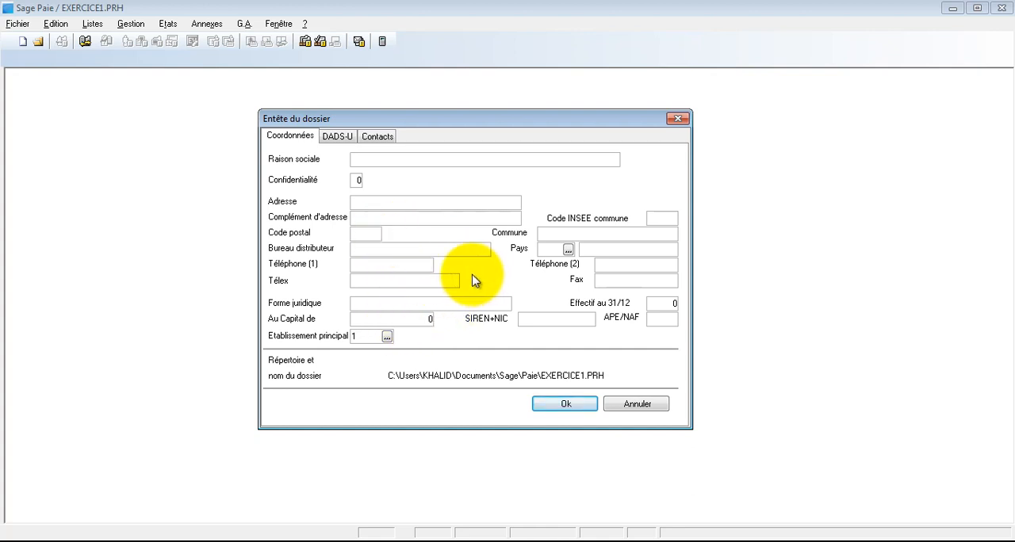
pyautogui.click(357, 160)
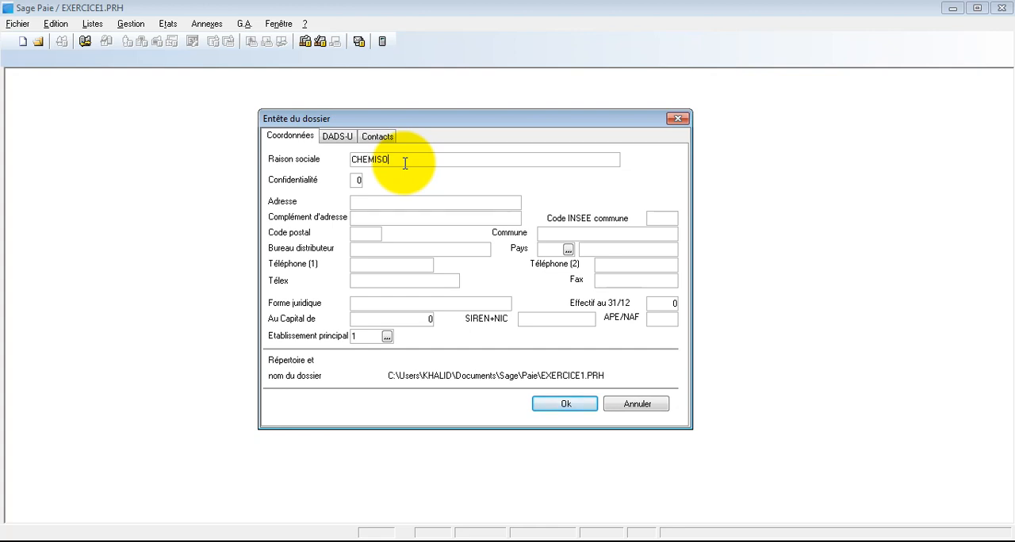
pyautogui.write('R')
pyautogui.click(390, 205)
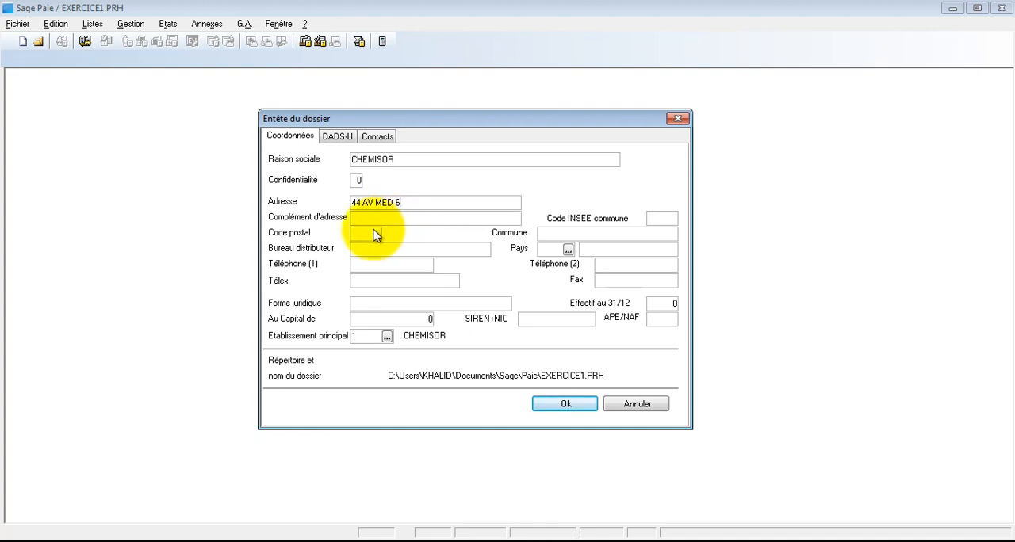
pyautogui.click(371, 232)
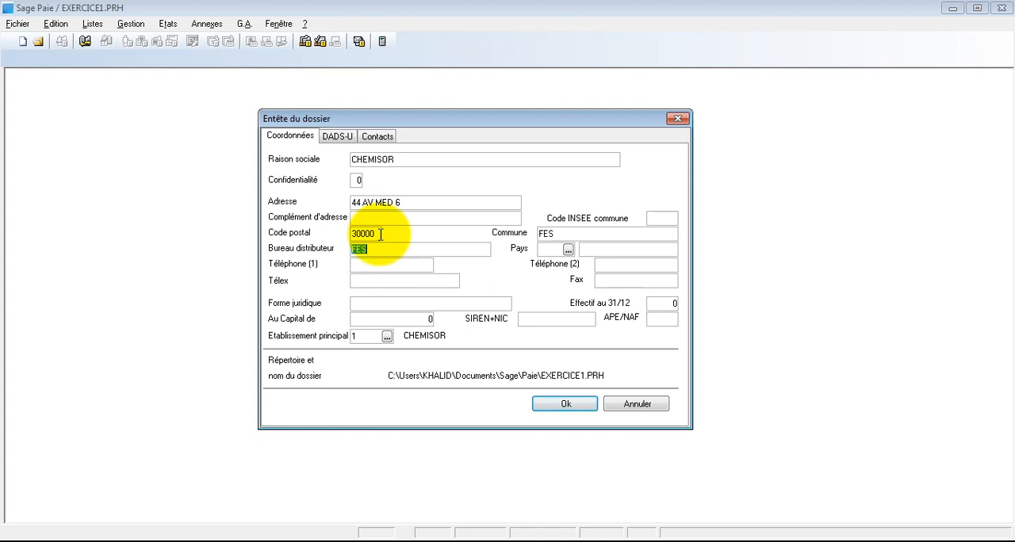
pyautogui.press('Tab')
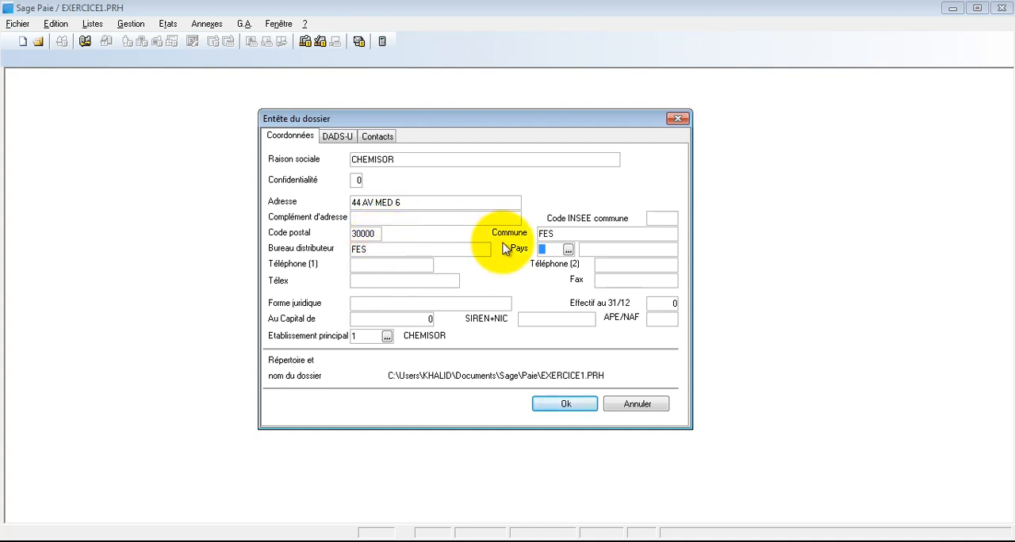
# Set the company's country to MAR (MAROC), choosing it from the list of countries
pyautogui.write('MAR')
pyautogui.press('Tab')
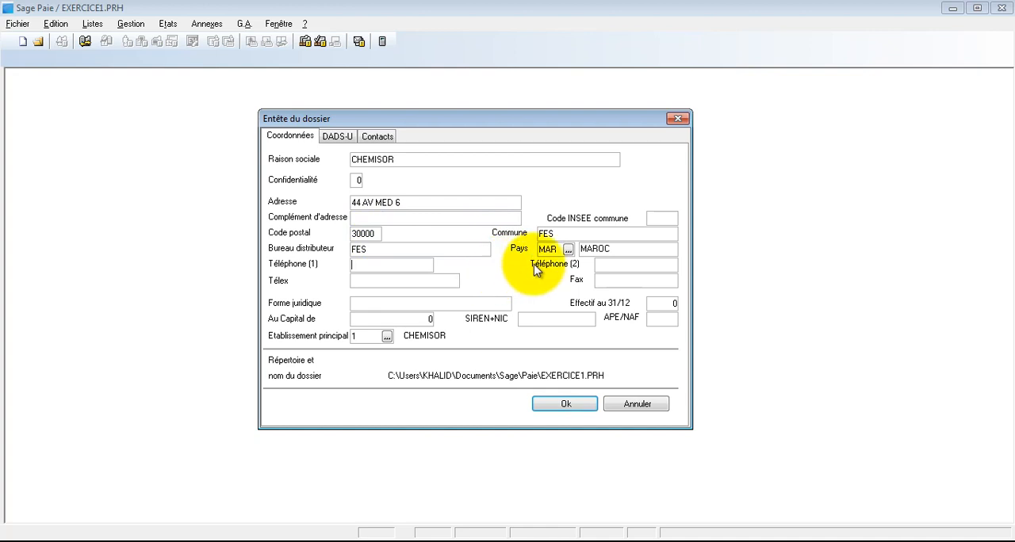
pyautogui.click(568, 250)
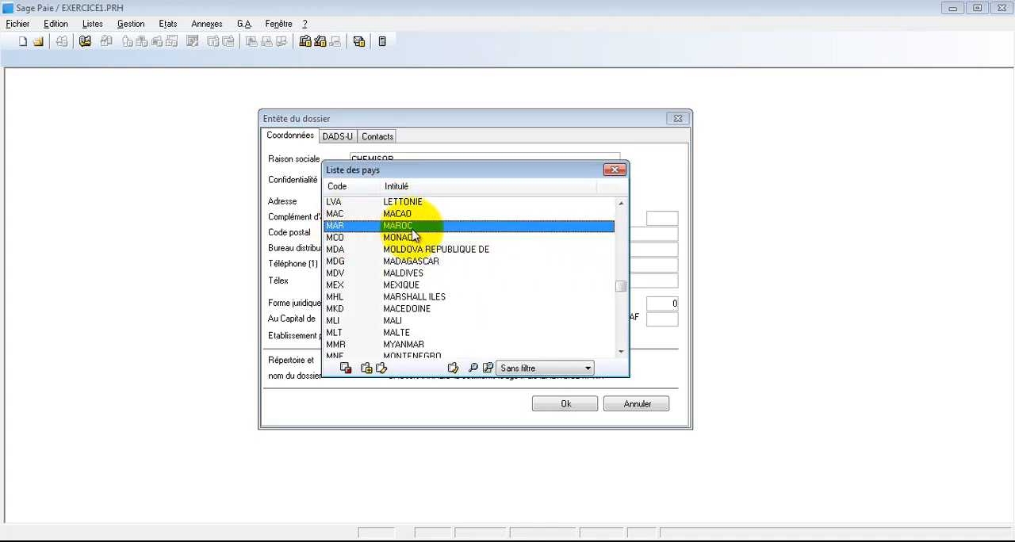
pyautogui.doubleClick(341, 227)
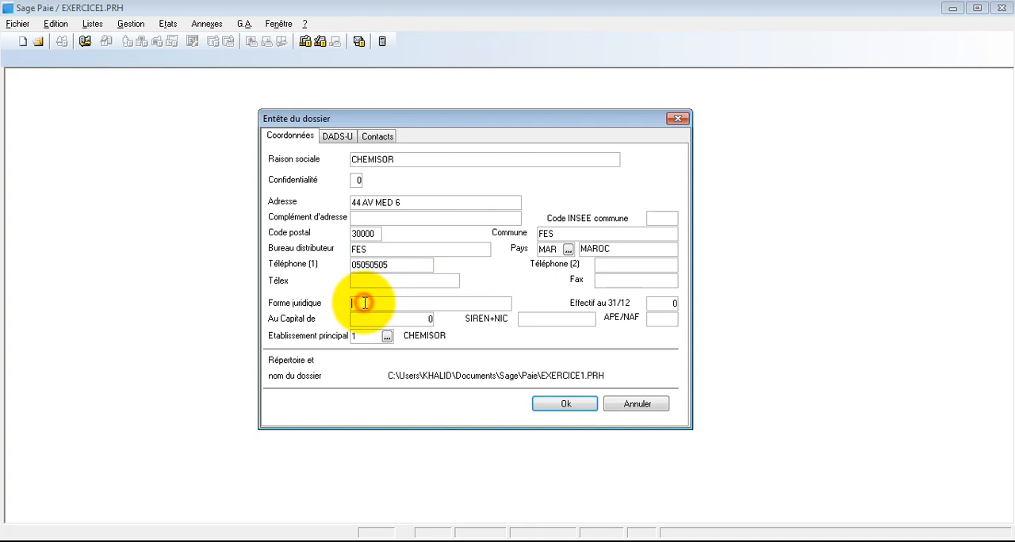
# Complete the header with the phone number, legal form SARL, capital 150 000 and 31/12 headcount 20, and validate it
pyautogui.write('SARL')
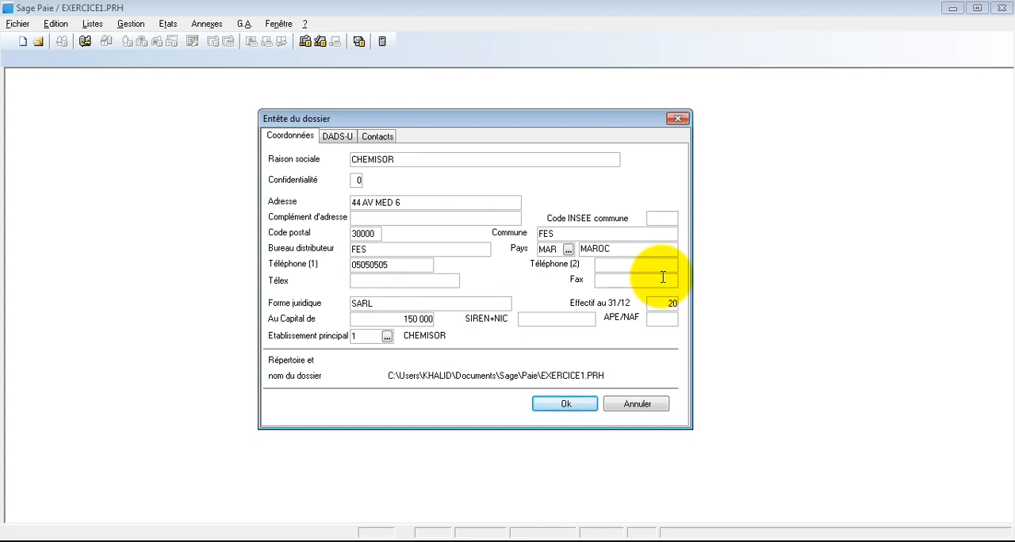
pyautogui.click(566, 405)
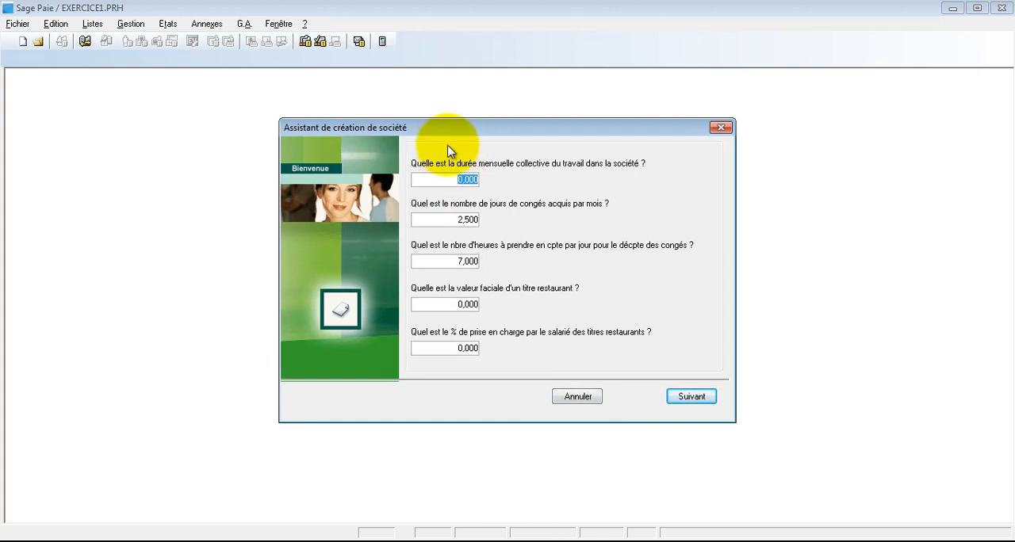
# Set the collective monthly working time to 191, leave days acquired per month to 1,5 and daily hours for leave deduction to 8
pyautogui.moveTo(454, 137); pyautogui.dragTo(418, 132)
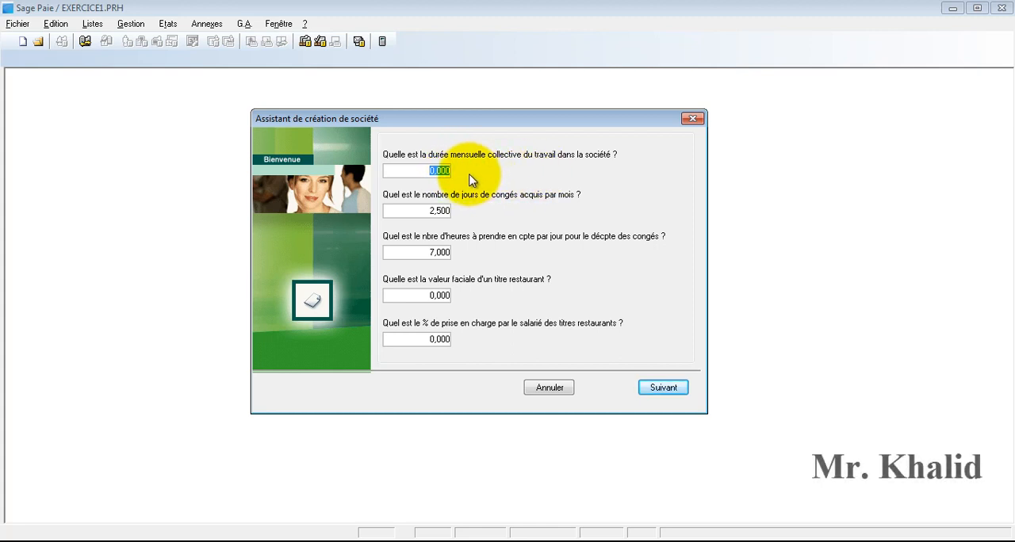
pyautogui.click(435, 211)
pyautogui.write('1')
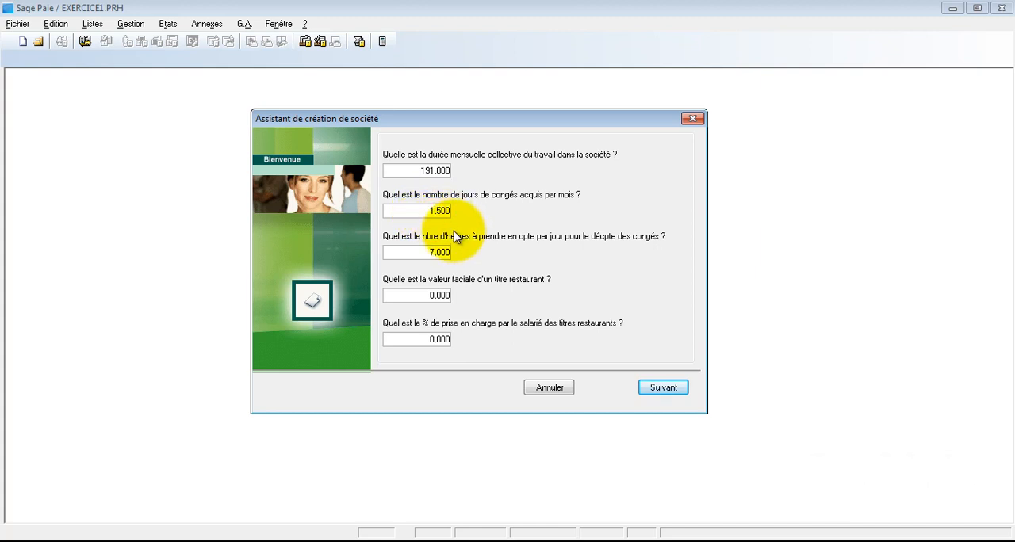
pyautogui.click(436, 252)
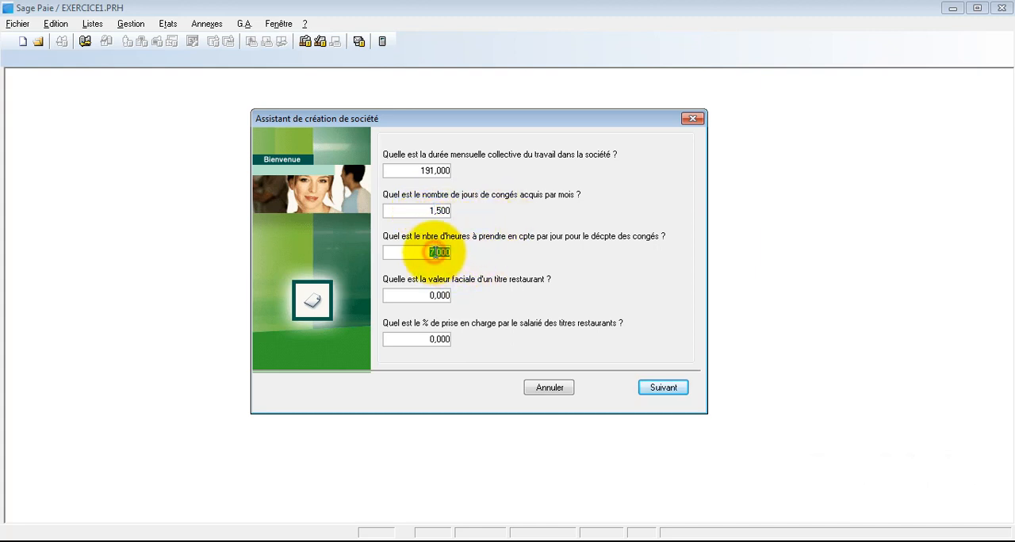
pyautogui.moveTo(435, 253); pyautogui.dragTo(431, 252)
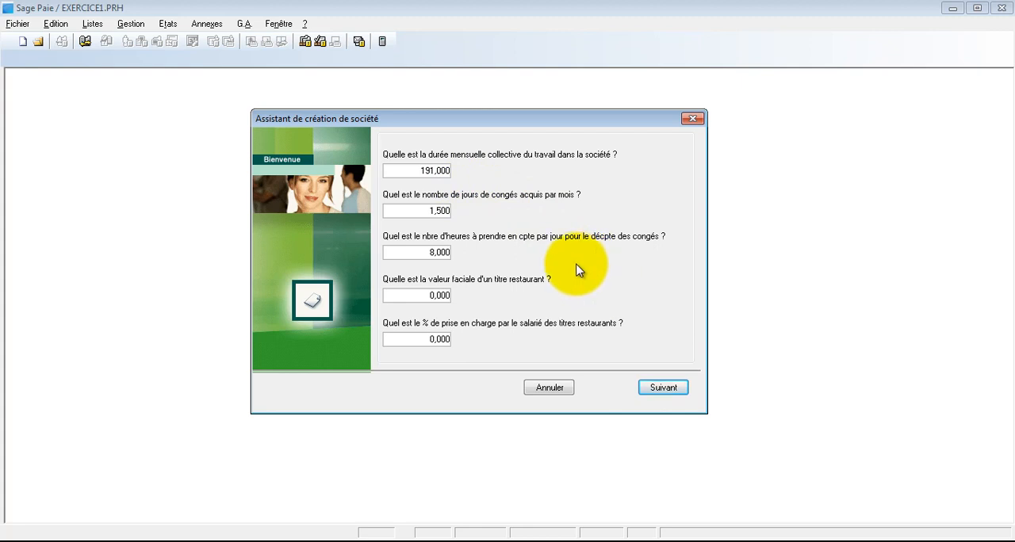
# Complete the company creation assistant, keeping the default transport contribution rate and restaurant voucher values
pyautogui.click(664, 389)
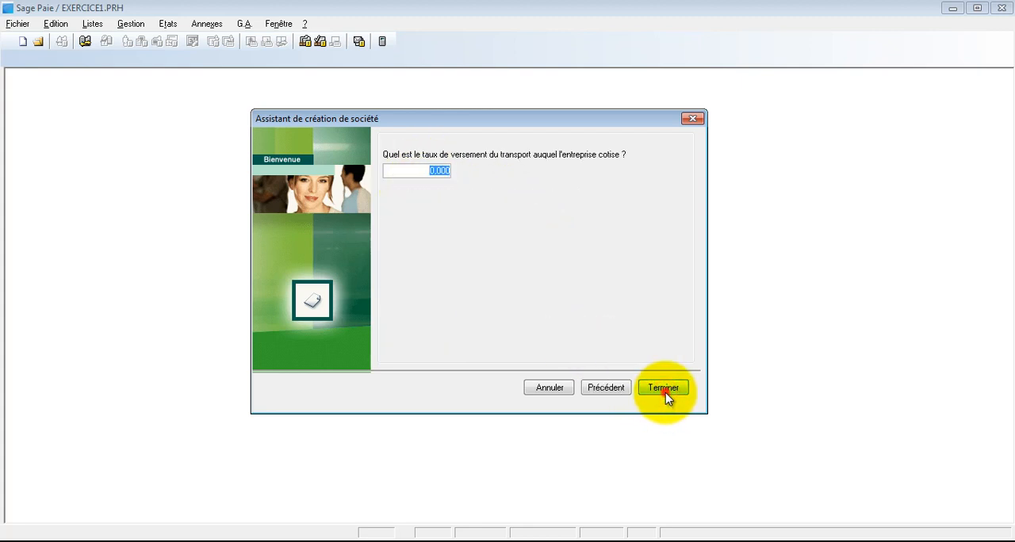
pyautogui.click(664, 390)
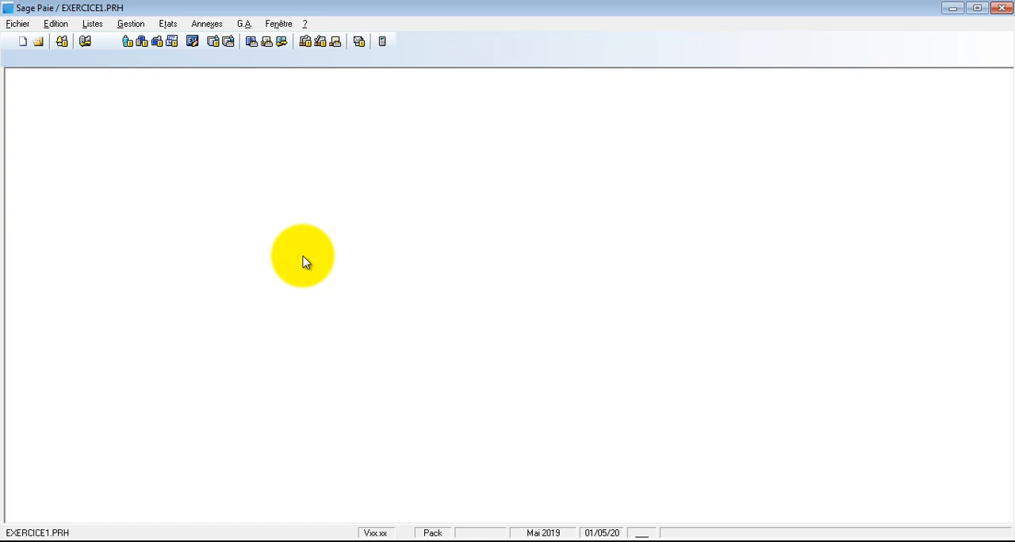
# Review the Paramètres de paie, from Initialisation société through bulletins, formats, heures and complément paie to cumuls, and validate them
pyautogui.click(27, 26)
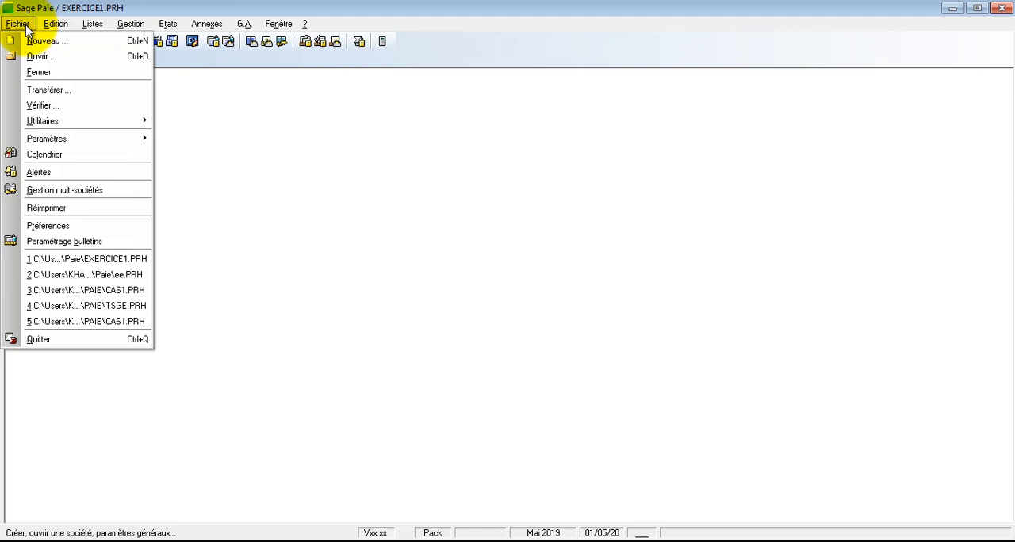
pyautogui.moveTo(77, 140)
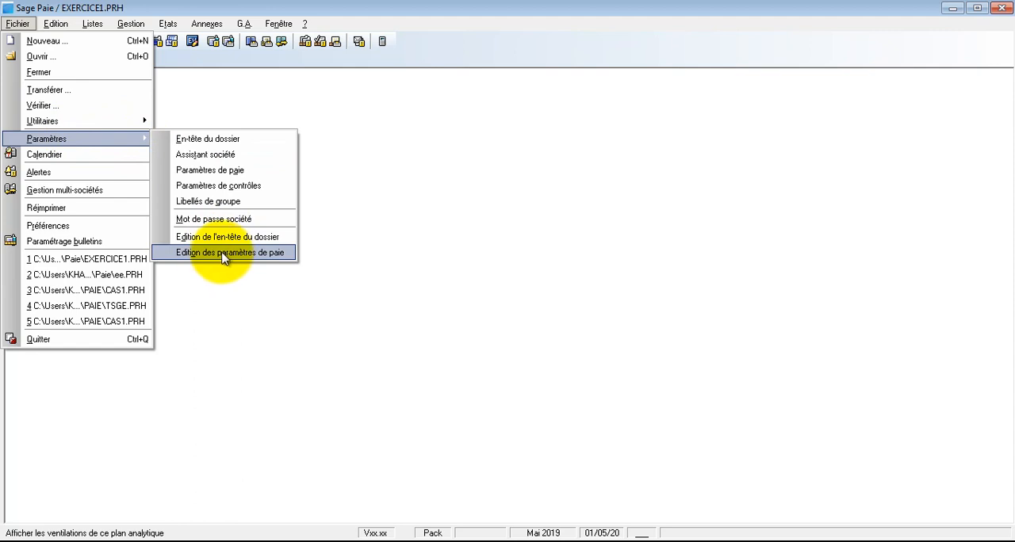
pyautogui.click(203, 171)
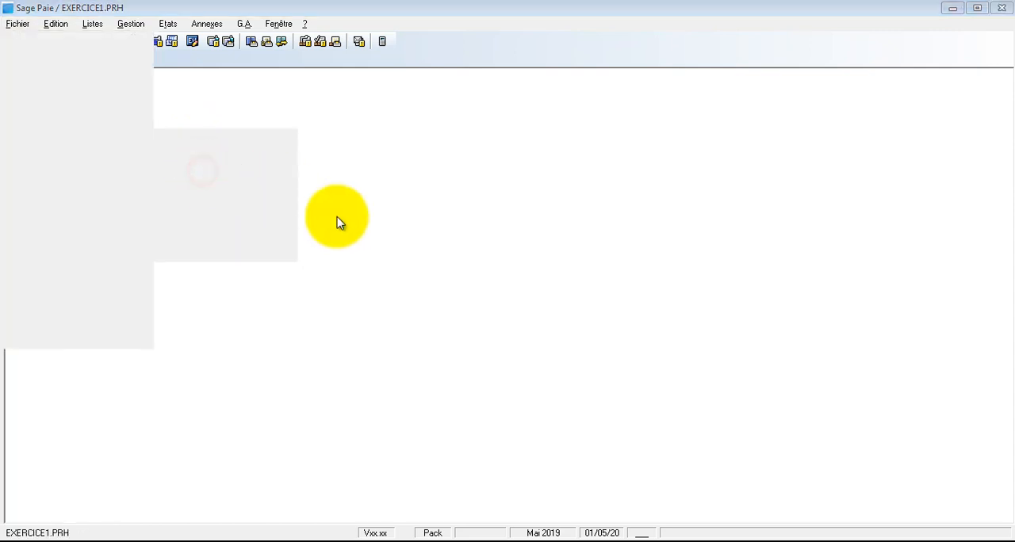
pyautogui.click(428, 150)
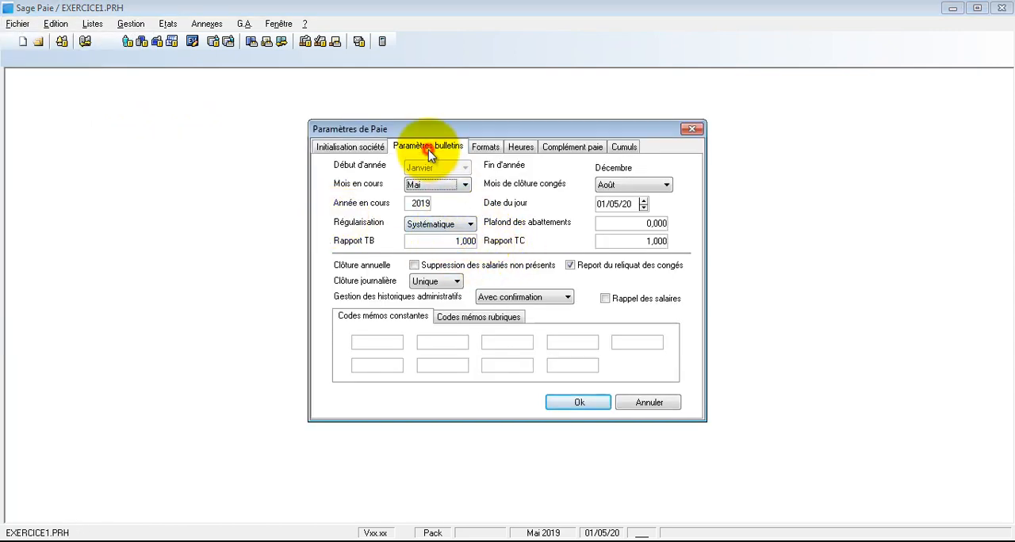
pyautogui.click(480, 149)
pyautogui.click(517, 147)
pyautogui.click(578, 148)
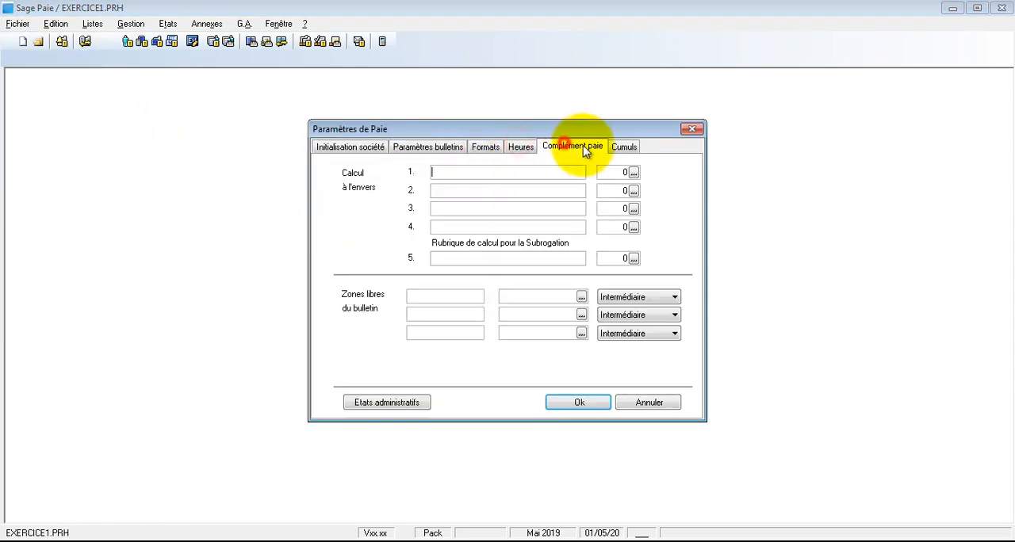
pyautogui.click(616, 145)
pyautogui.click(348, 148)
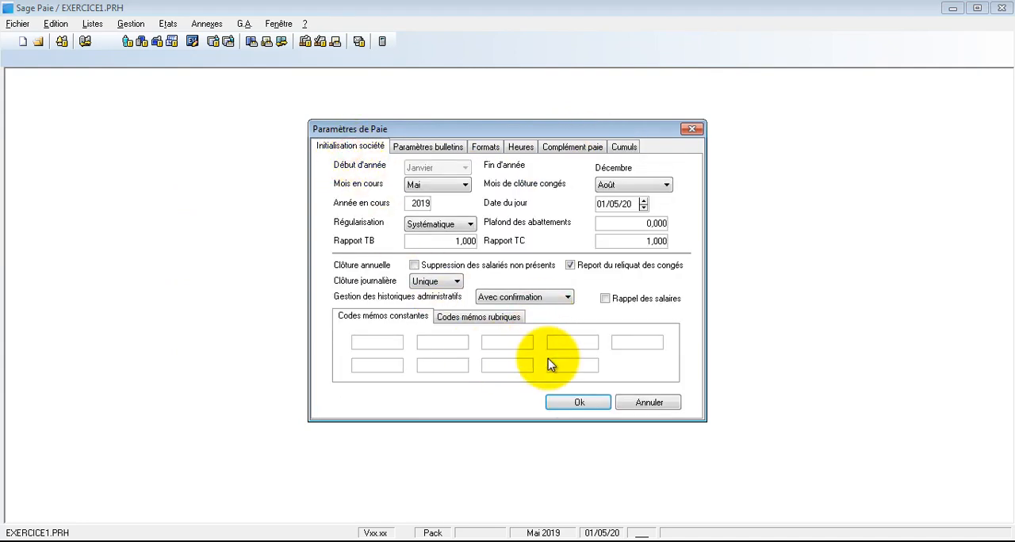
pyautogui.click(575, 400)
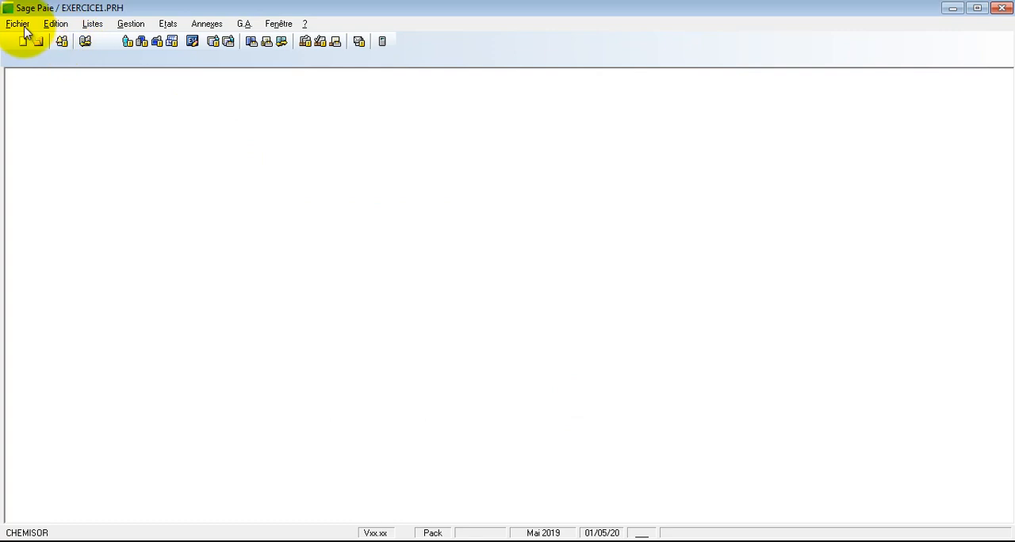
# Check the company details recorded in the En-tête du dossier and validate the header
pyautogui.click(17, 23)
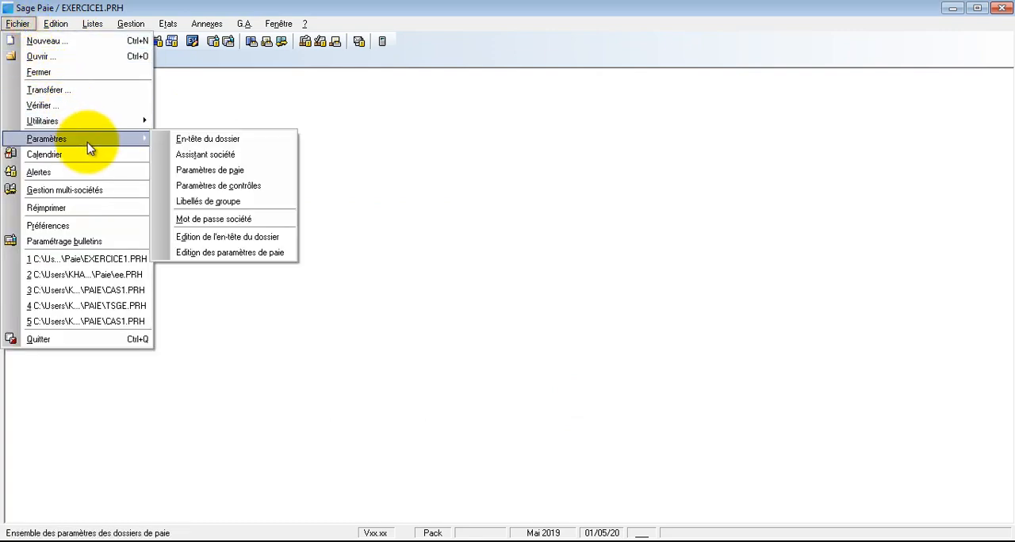
pyautogui.click(183, 141)
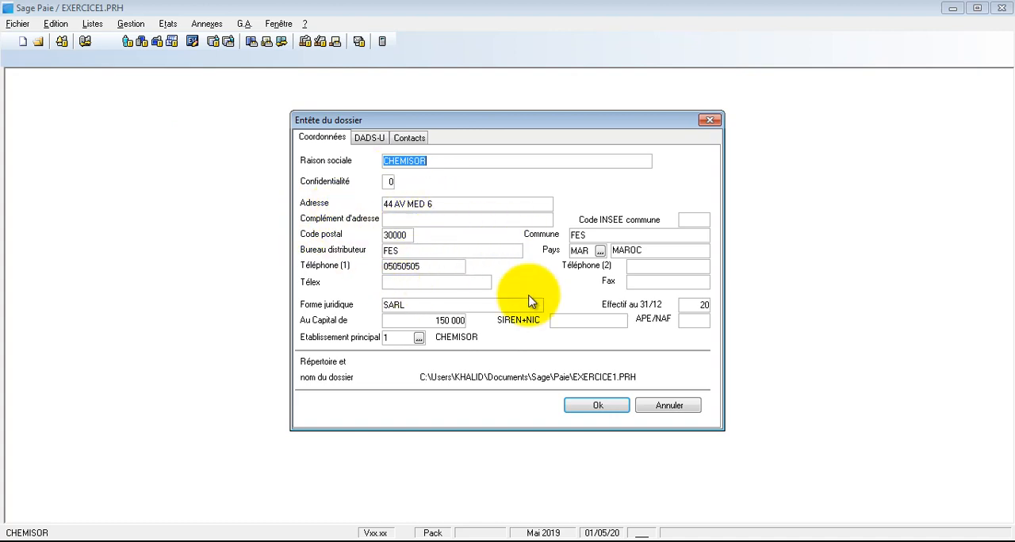
pyautogui.click(604, 409)
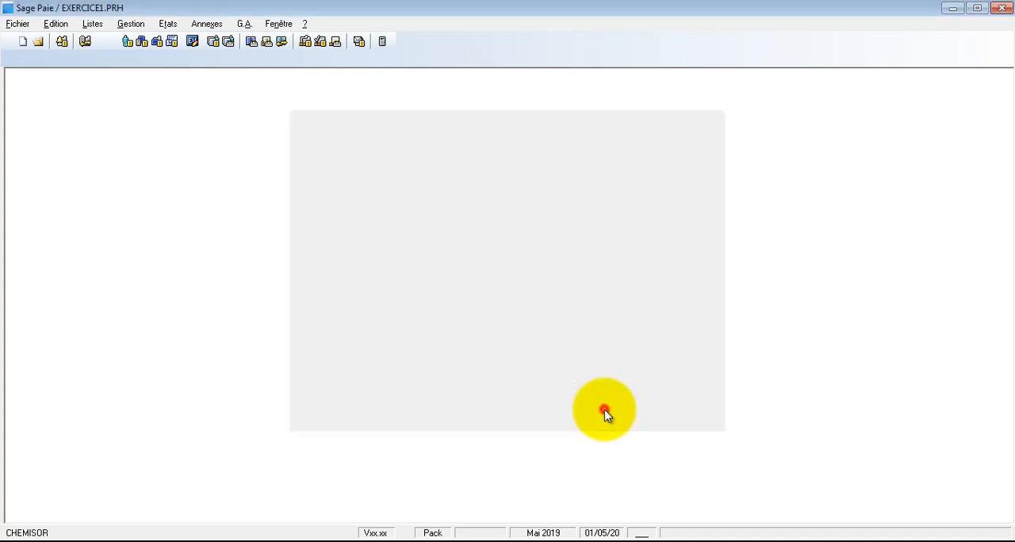
# Check the answers in the Assistant société, including the collective monthly working time entry, and close it without changes
pyautogui.click(19, 26)
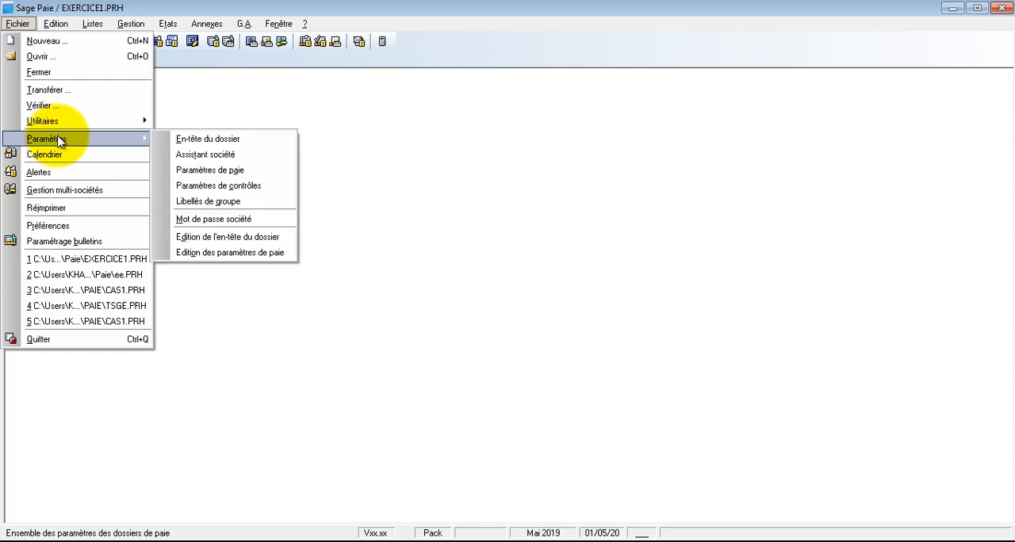
pyautogui.click(182, 154)
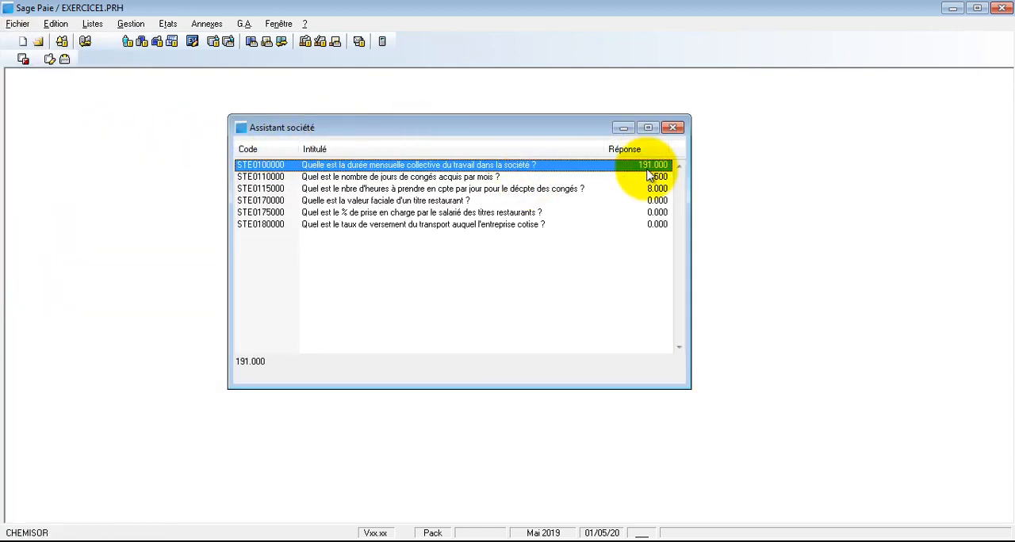
pyautogui.click(640, 177)
pyautogui.click(639, 189)
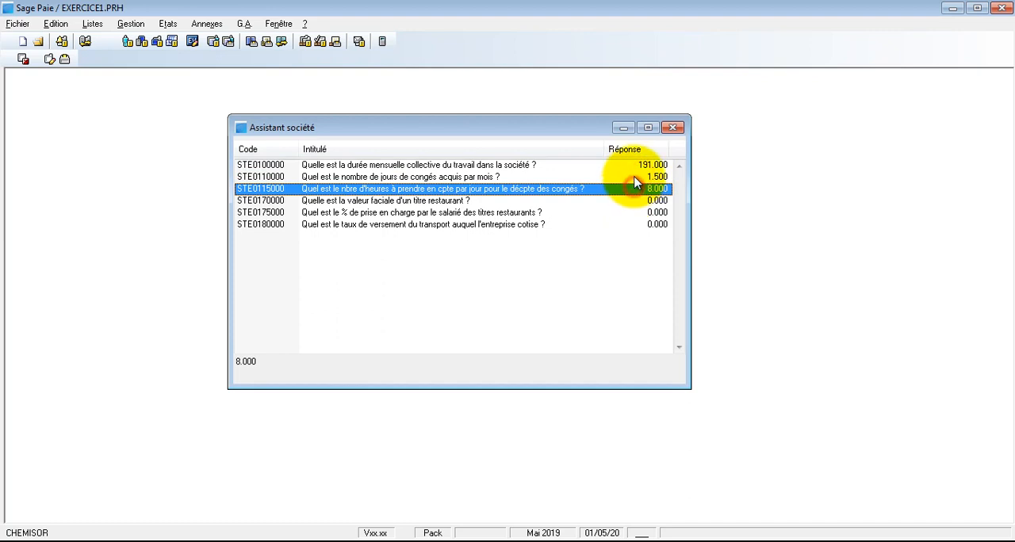
pyautogui.doubleClick(638, 165)
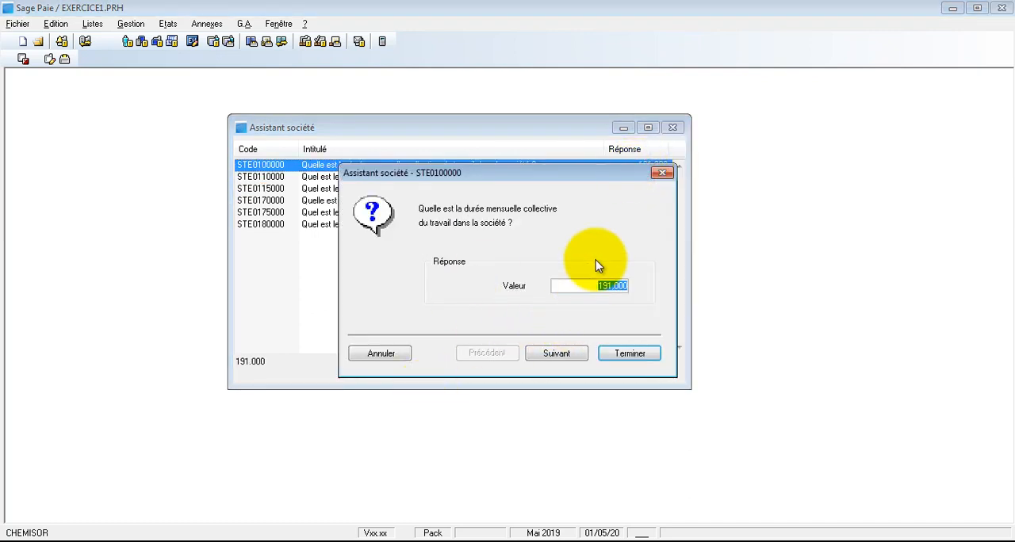
pyautogui.press('Escape')
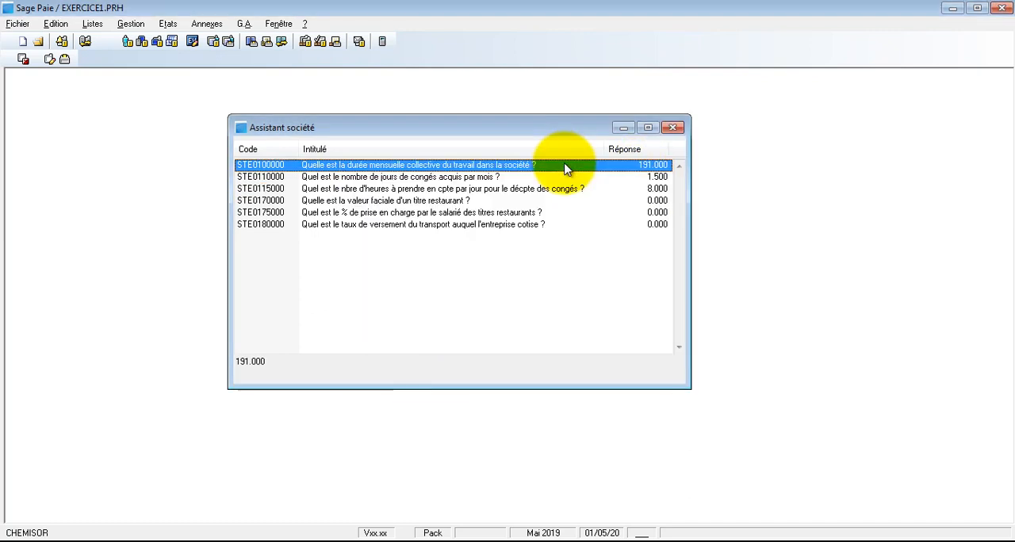
pyautogui.click(673, 128)
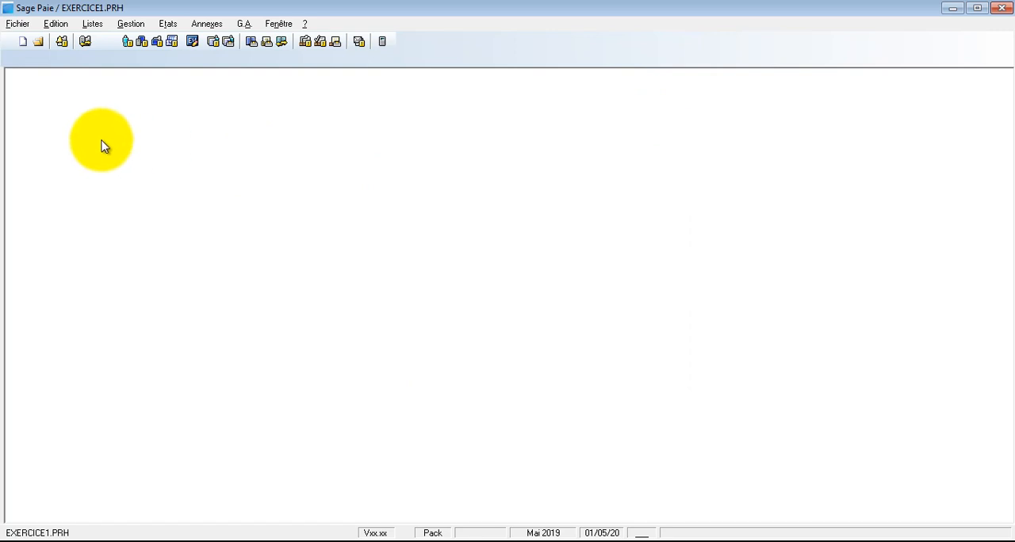